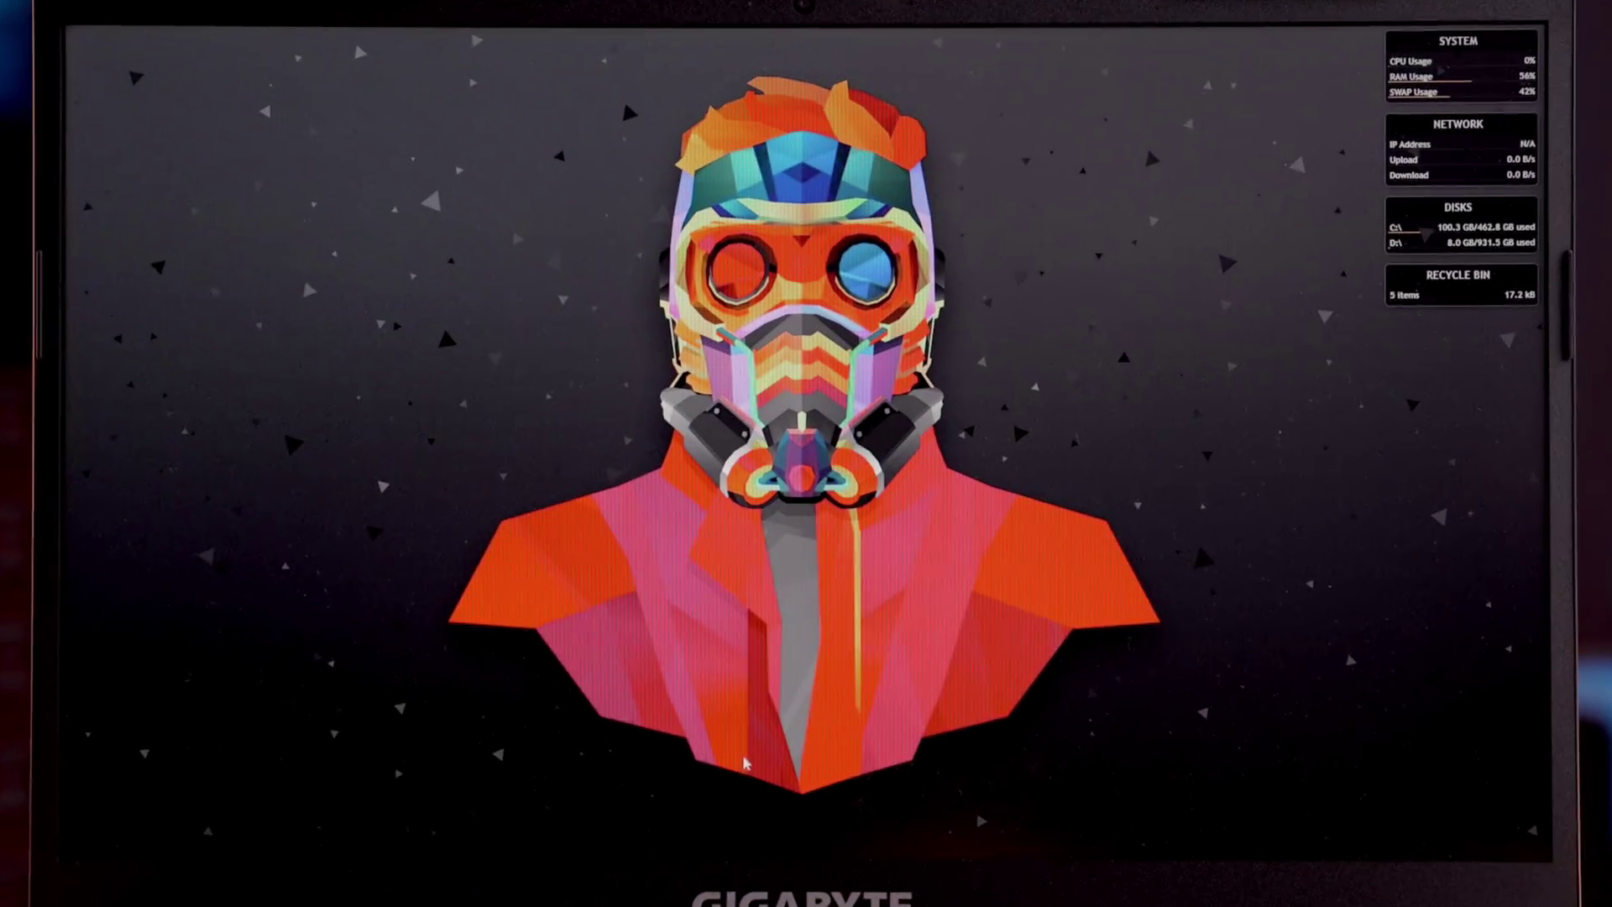
Confirm the PC is 64-bit in This PC properties, then view Windows (C:) drive details
{"action": "left_click", "coordinate": [674, 846]}
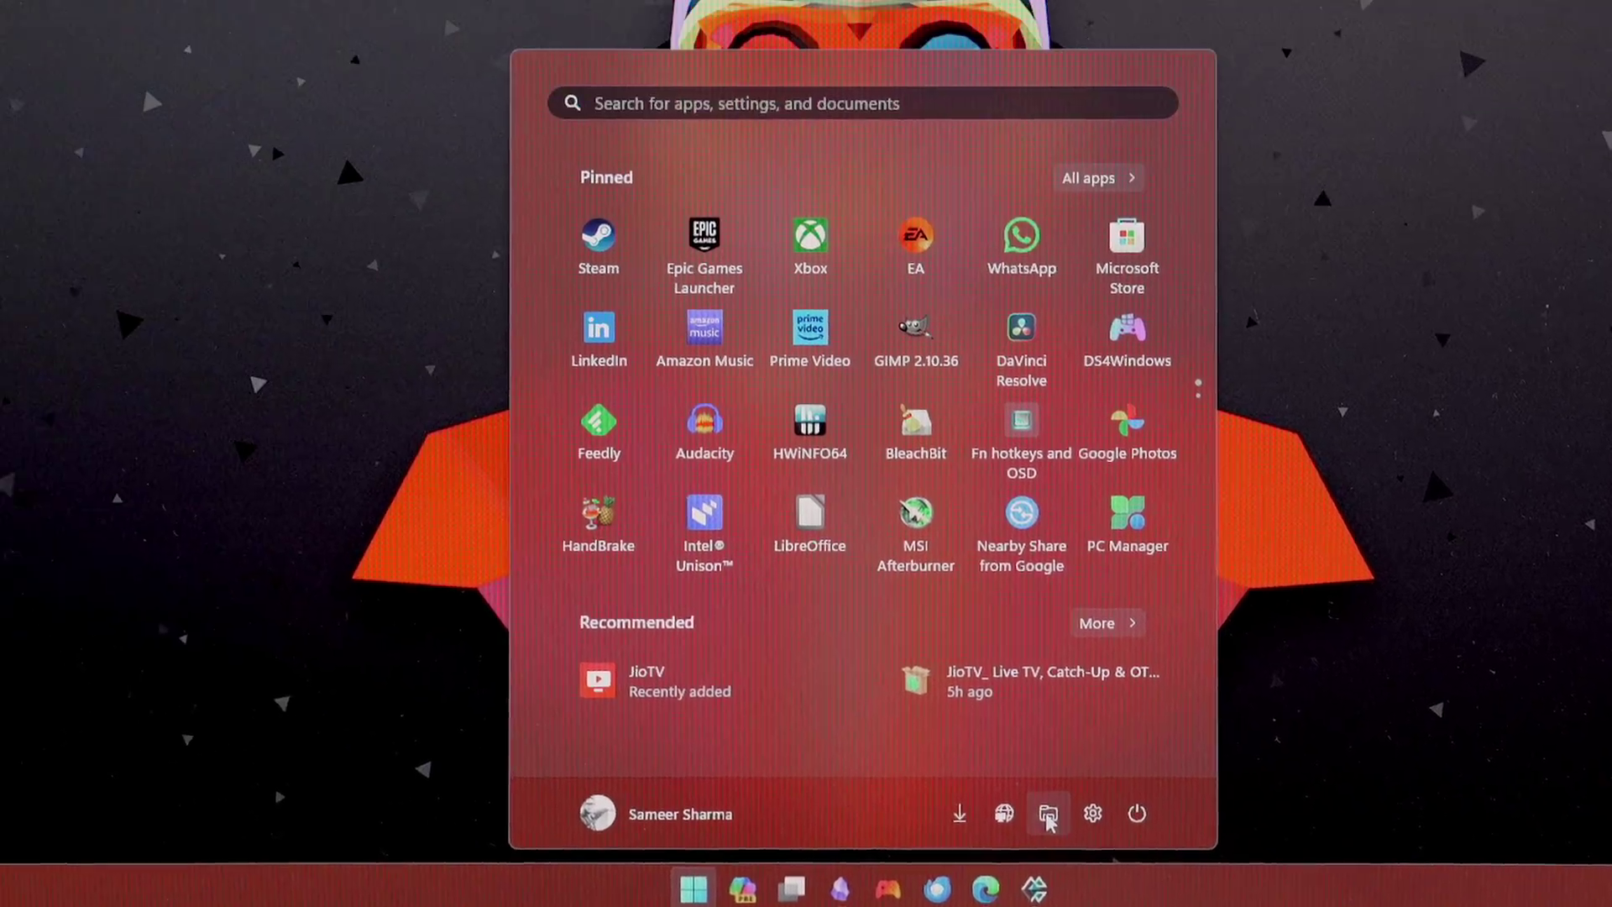
{"action": "left_click", "coordinate": [825, 643]}
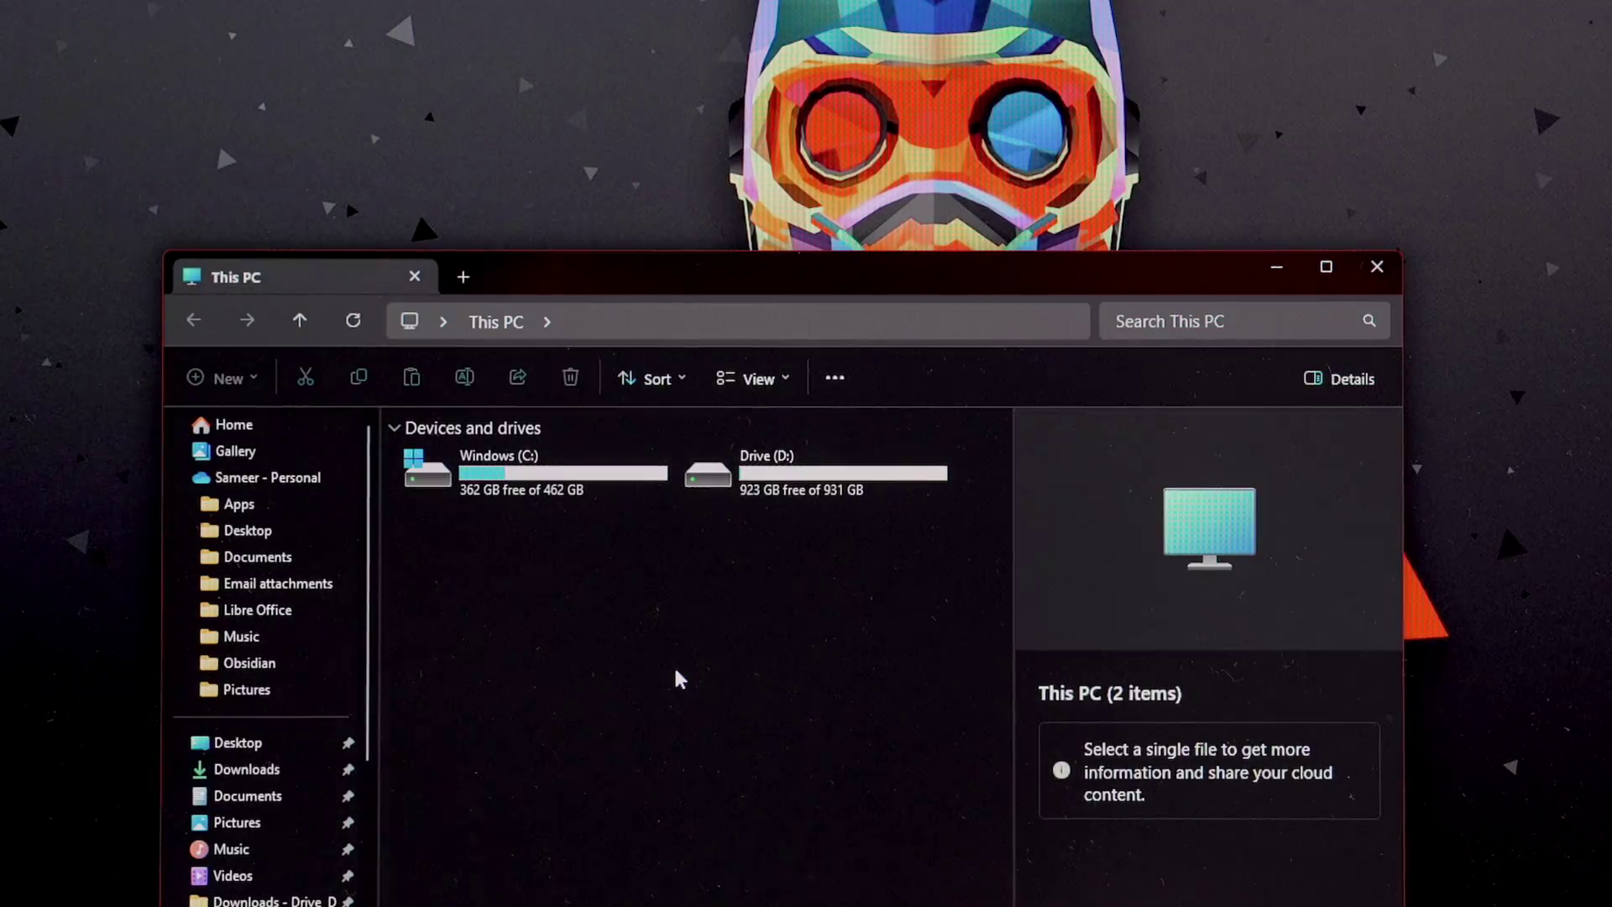
{"action": "right_click", "coordinate": [679, 679]}
{"action": "left_click", "coordinate": [737, 656]}
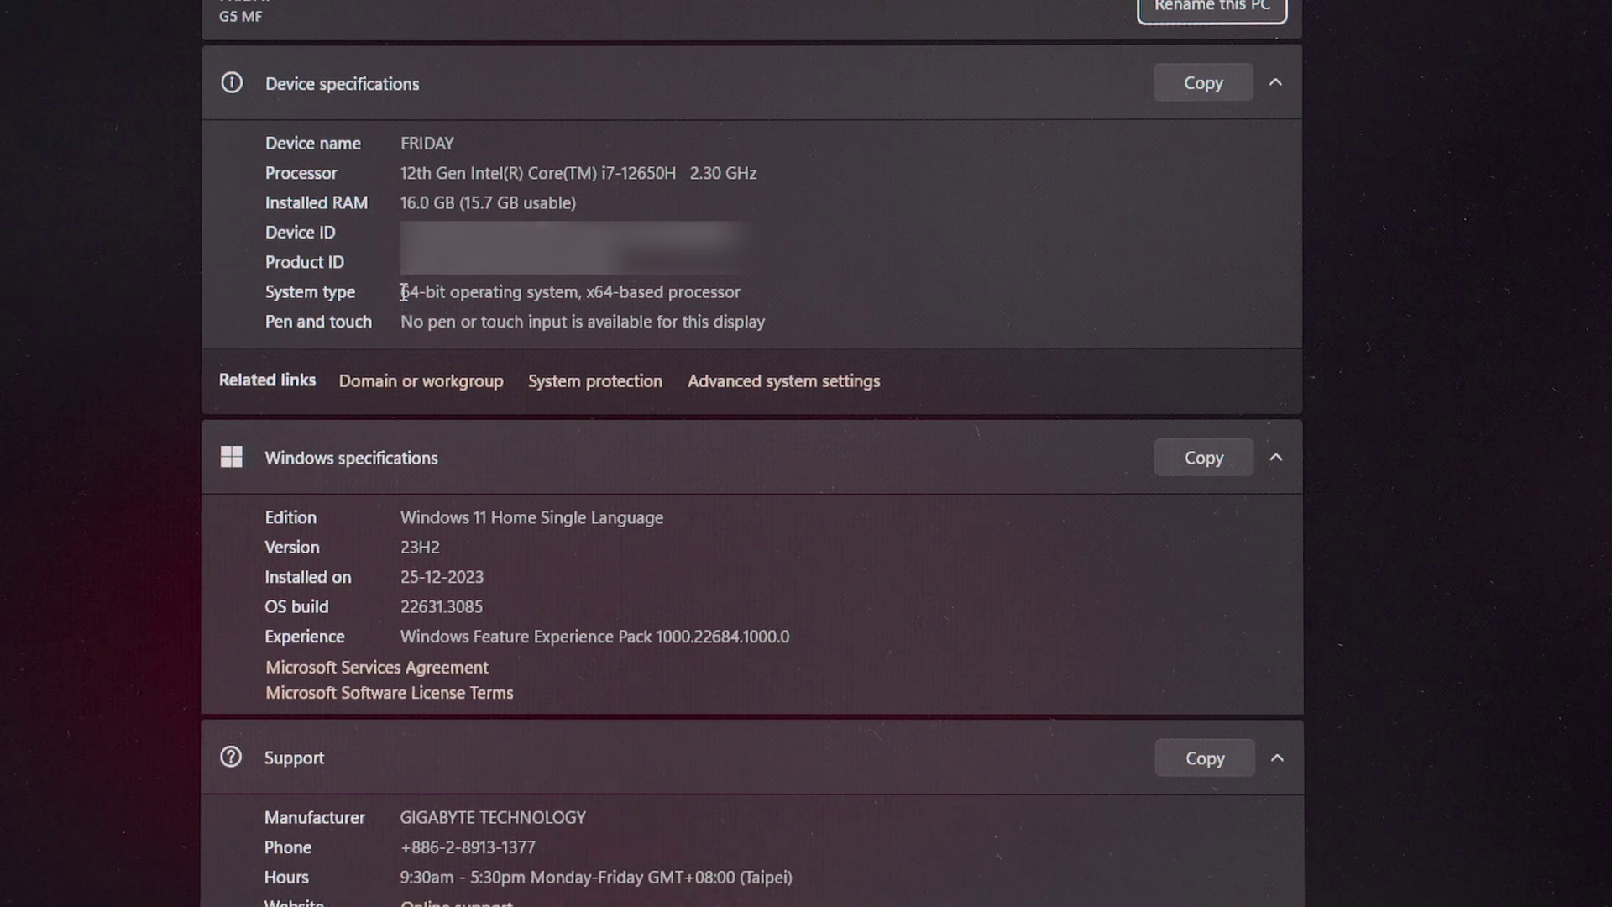
{"action": "left_click_drag", "start_coordinate": [404, 292], "coordinate": [419, 293]}
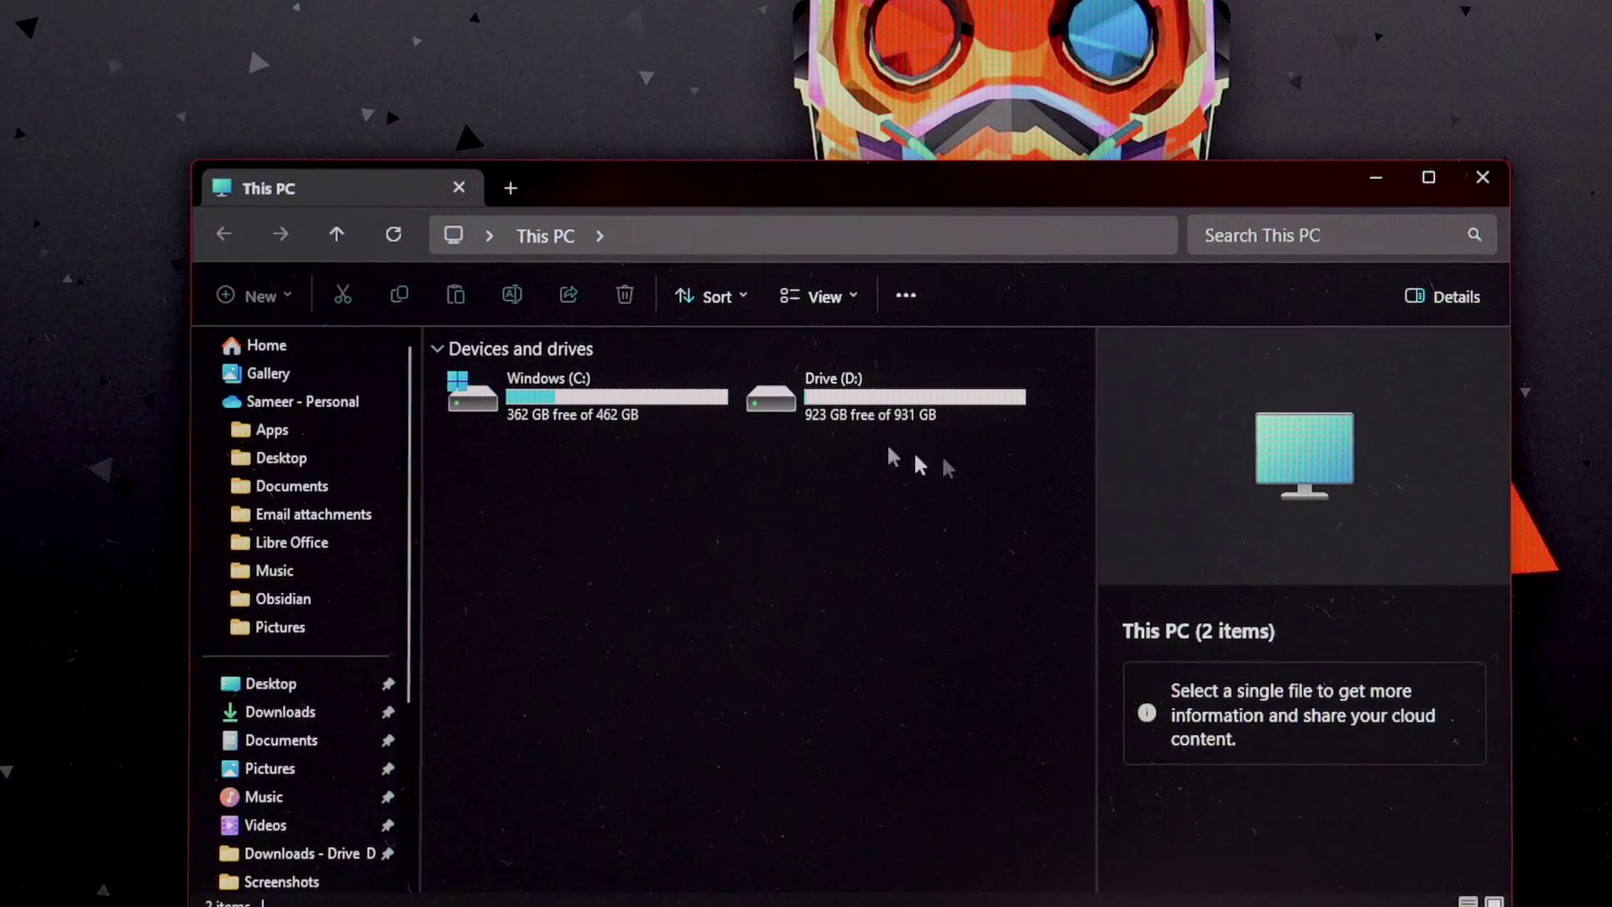
{"action": "left_click", "coordinate": [656, 425]}
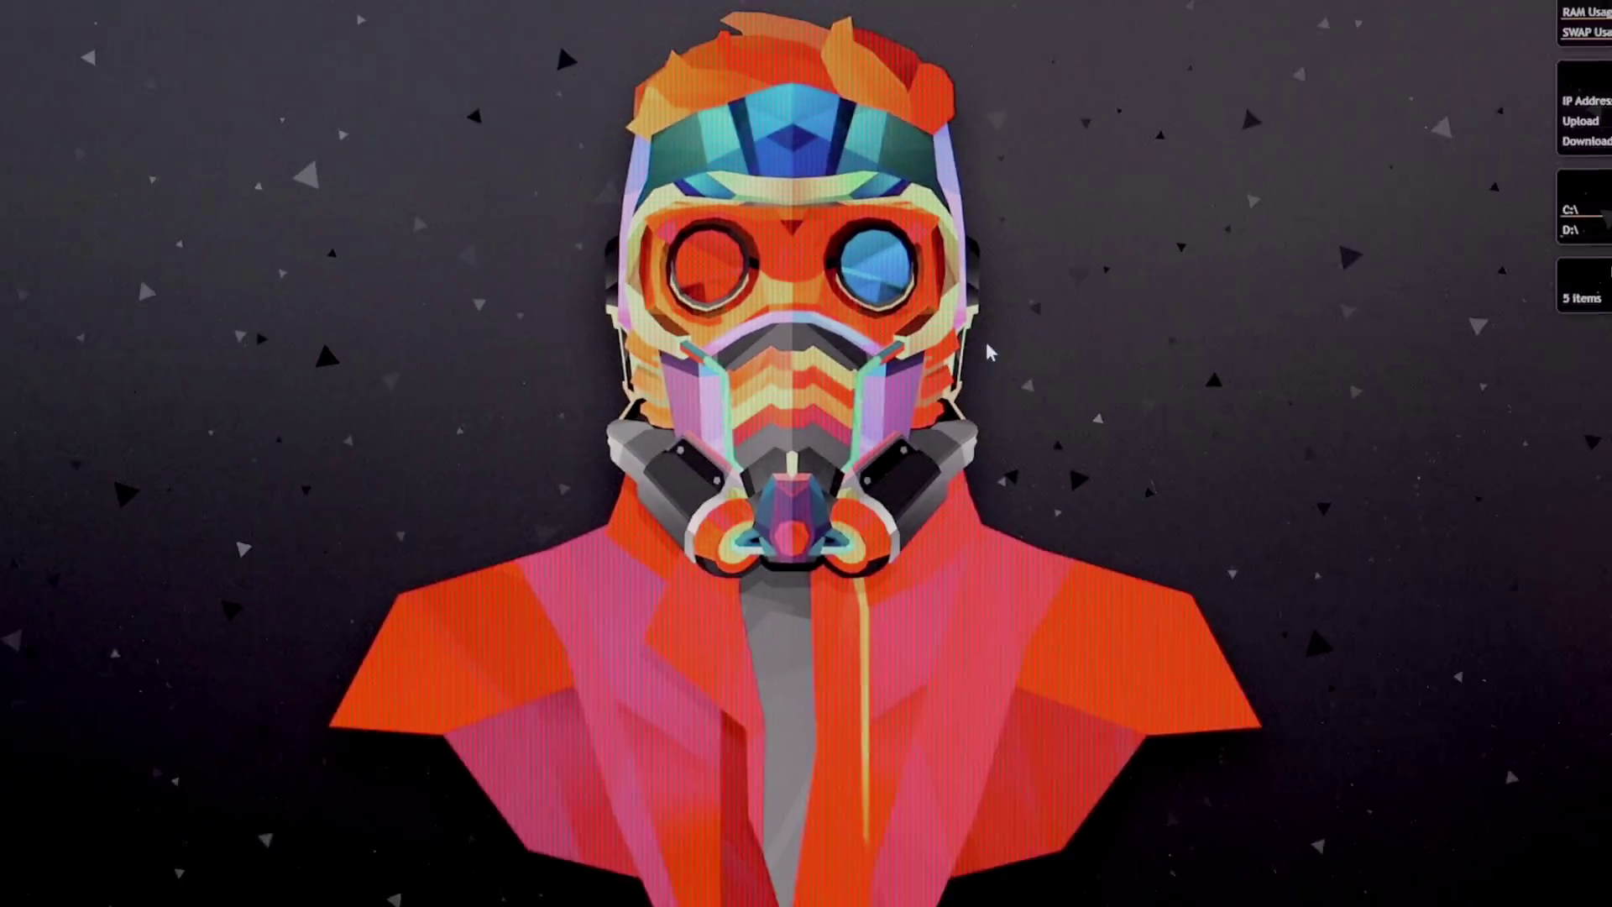
In Task Manager's Performance view, check memory and confirm CPU virtualization is Enabled
{"action": "right_click", "coordinate": [957, 359]}
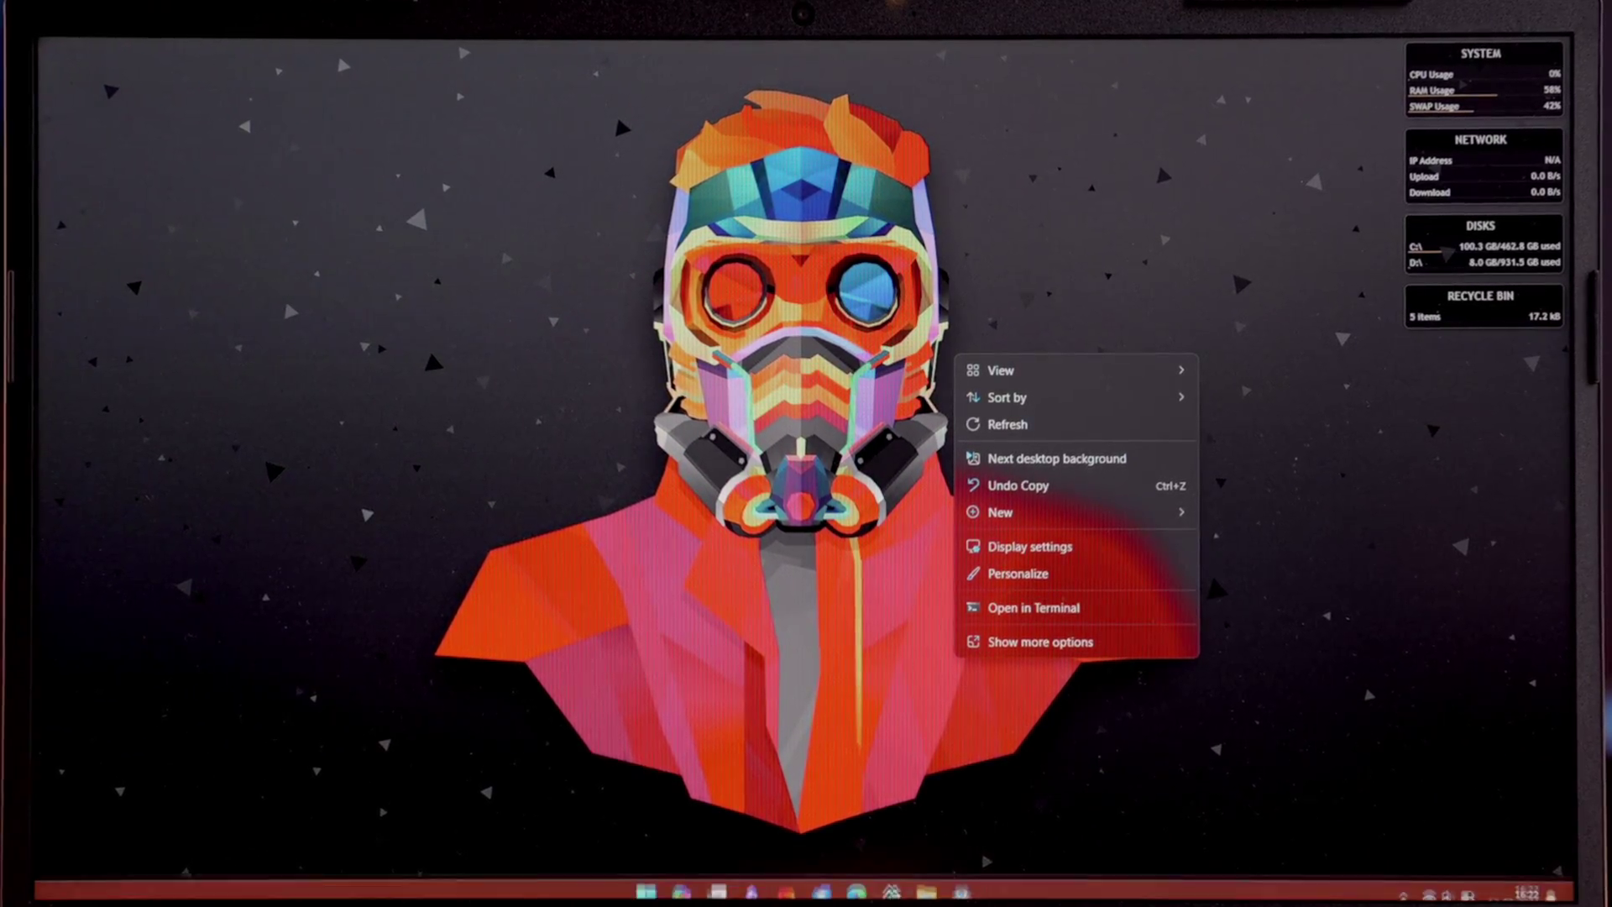
{"action": "key", "text": "Escape"}
{"action": "right_click", "coordinate": [1130, 889]}
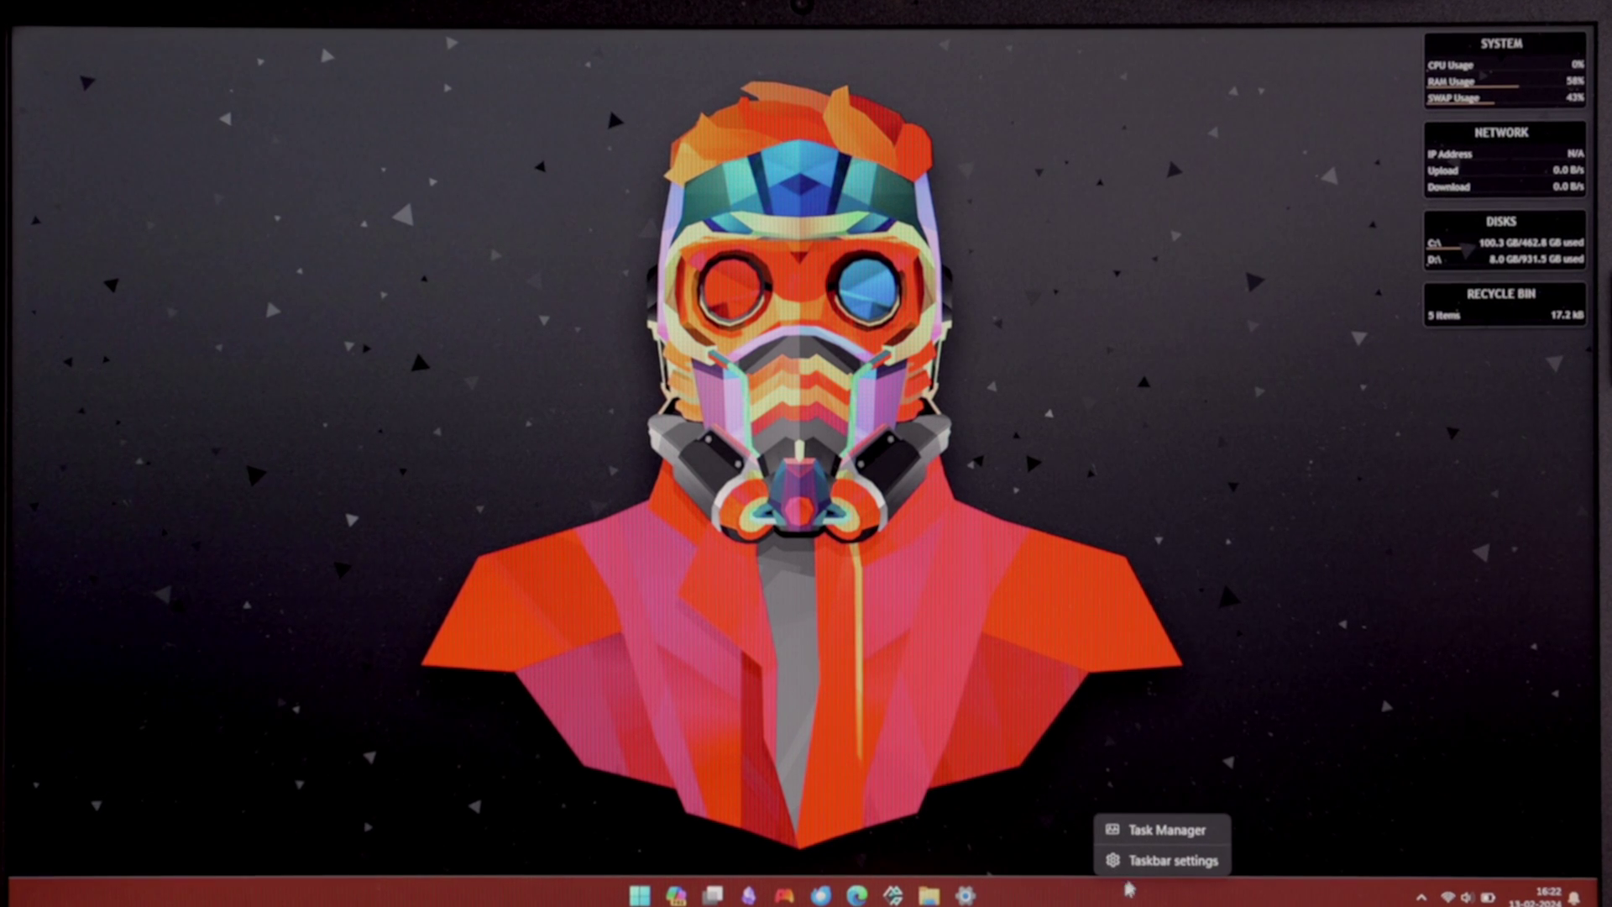
{"action": "left_click", "coordinate": [1125, 832]}
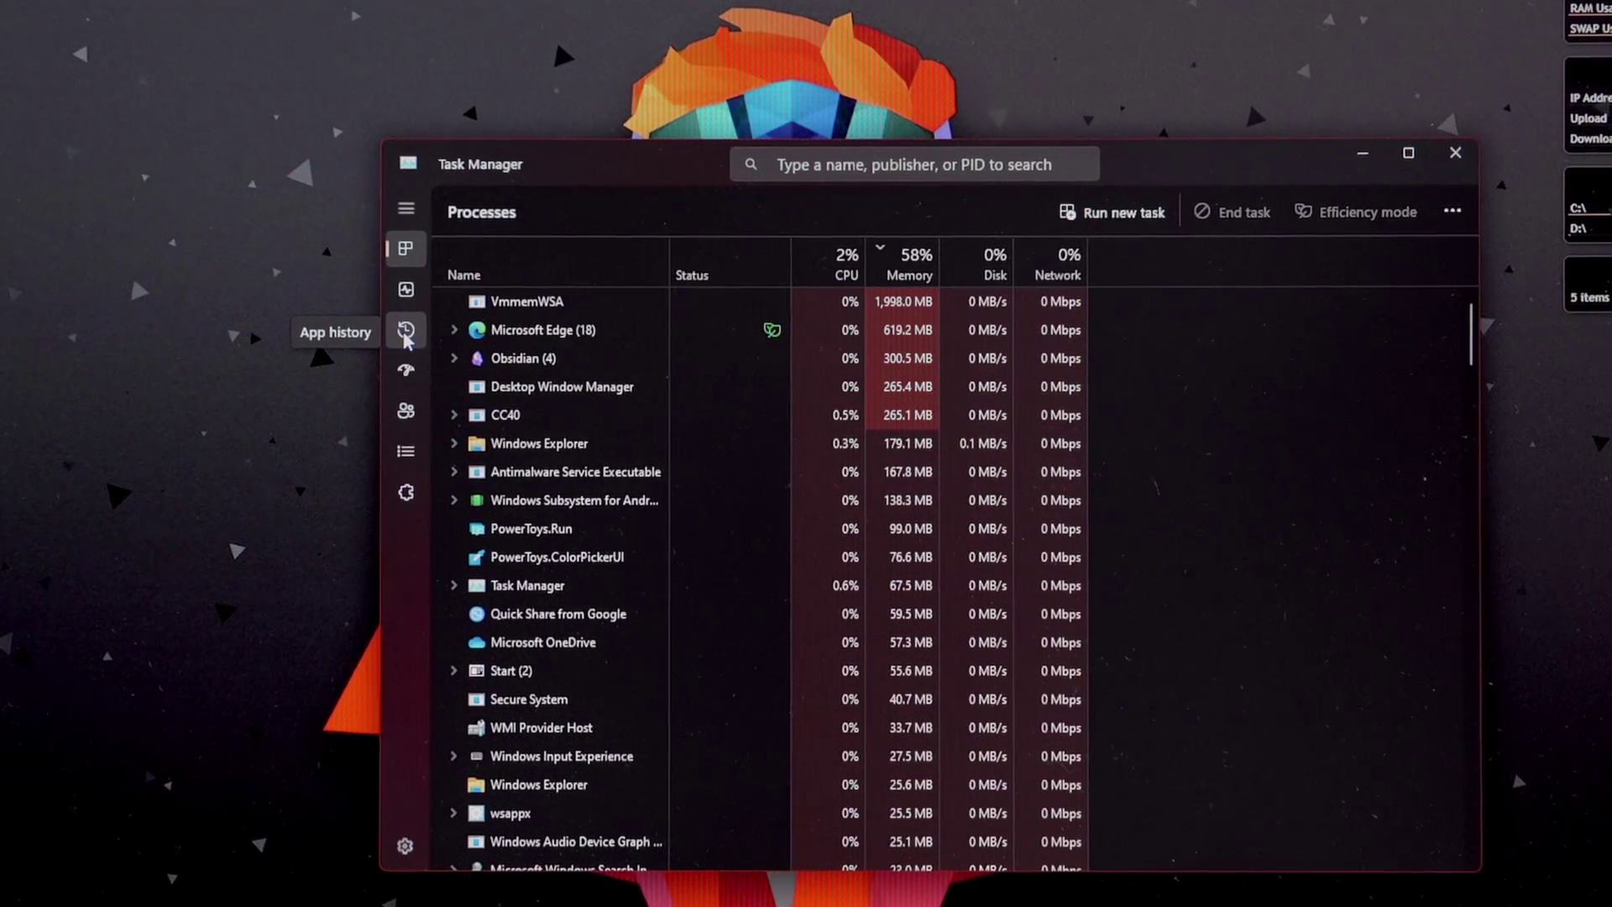
{"action": "left_click", "coordinate": [406, 289]}
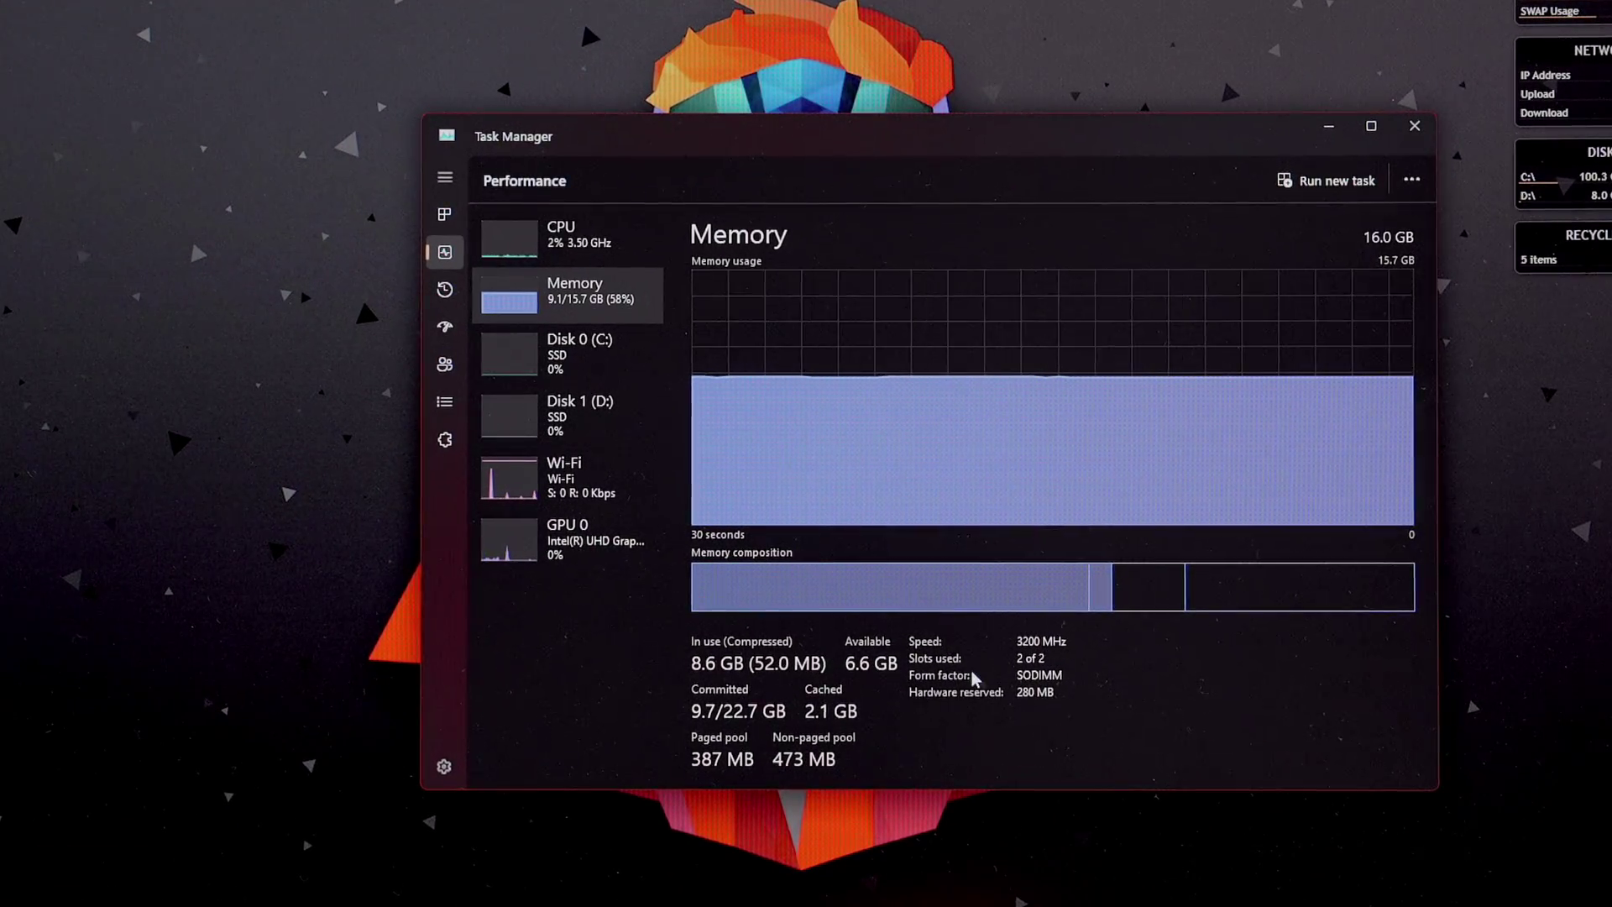
{"action": "left_click", "coordinate": [556, 227]}
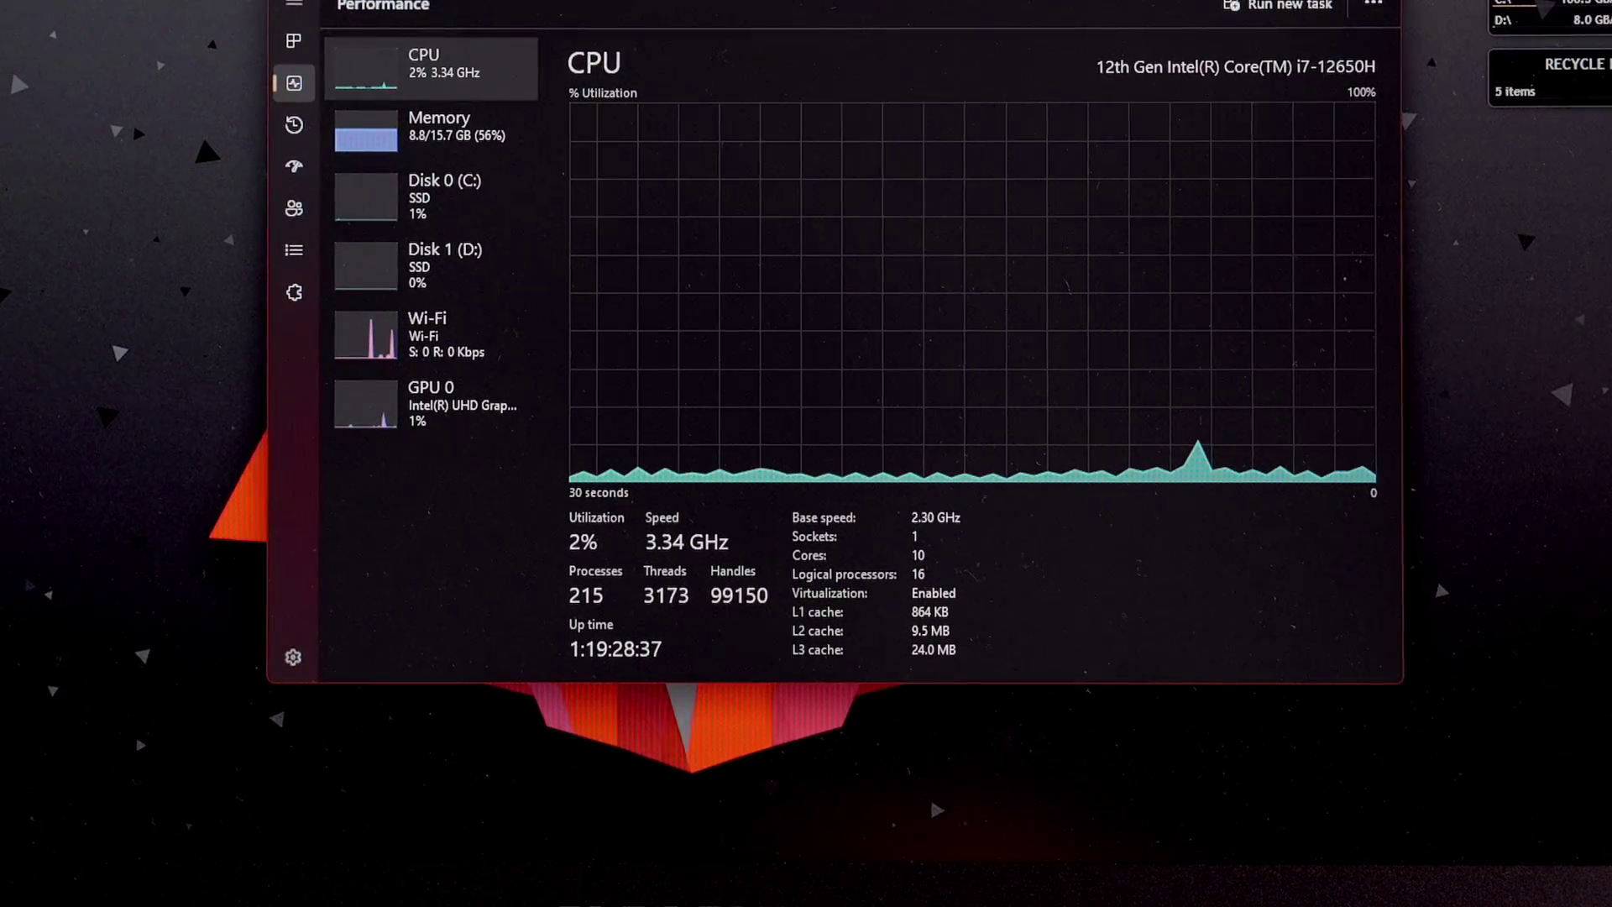
Close Task Manager back to the desktop and bring up Start search
{"action": "key", "text": "super+d"}
{"action": "mouse_move", "coordinate": [639, 852]}
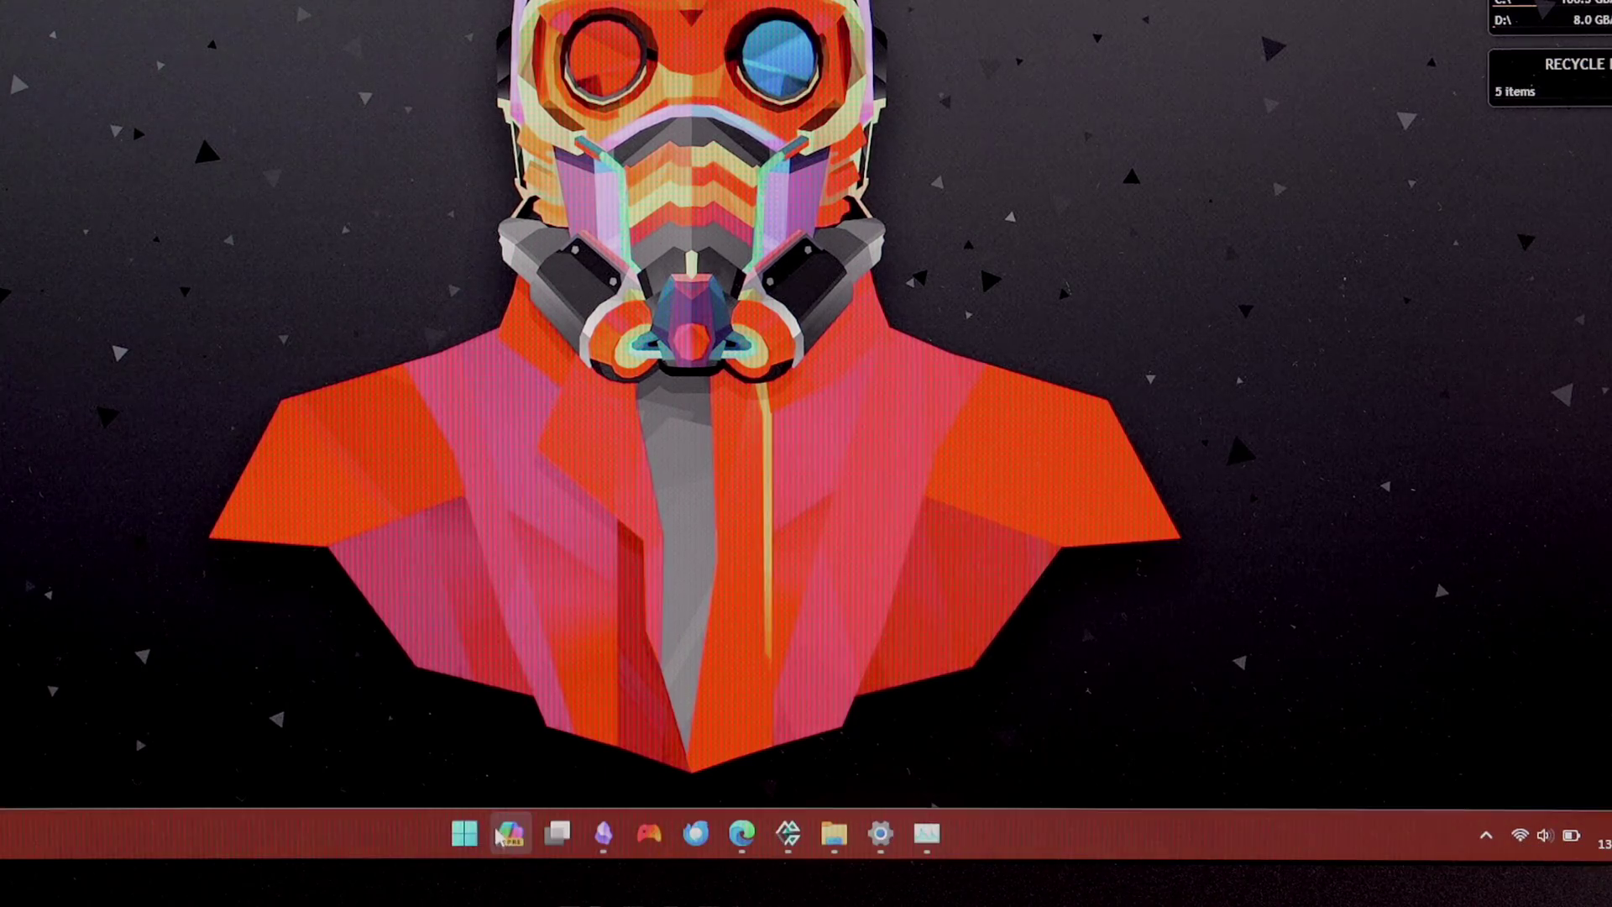
{"action": "left_click", "coordinate": [473, 834]}
Open 'Turn Windows features on or off' and enlarge it to check Virtual Machine Platform and Windows Hypervisor Platform
{"action": "type", "text": "tur"}
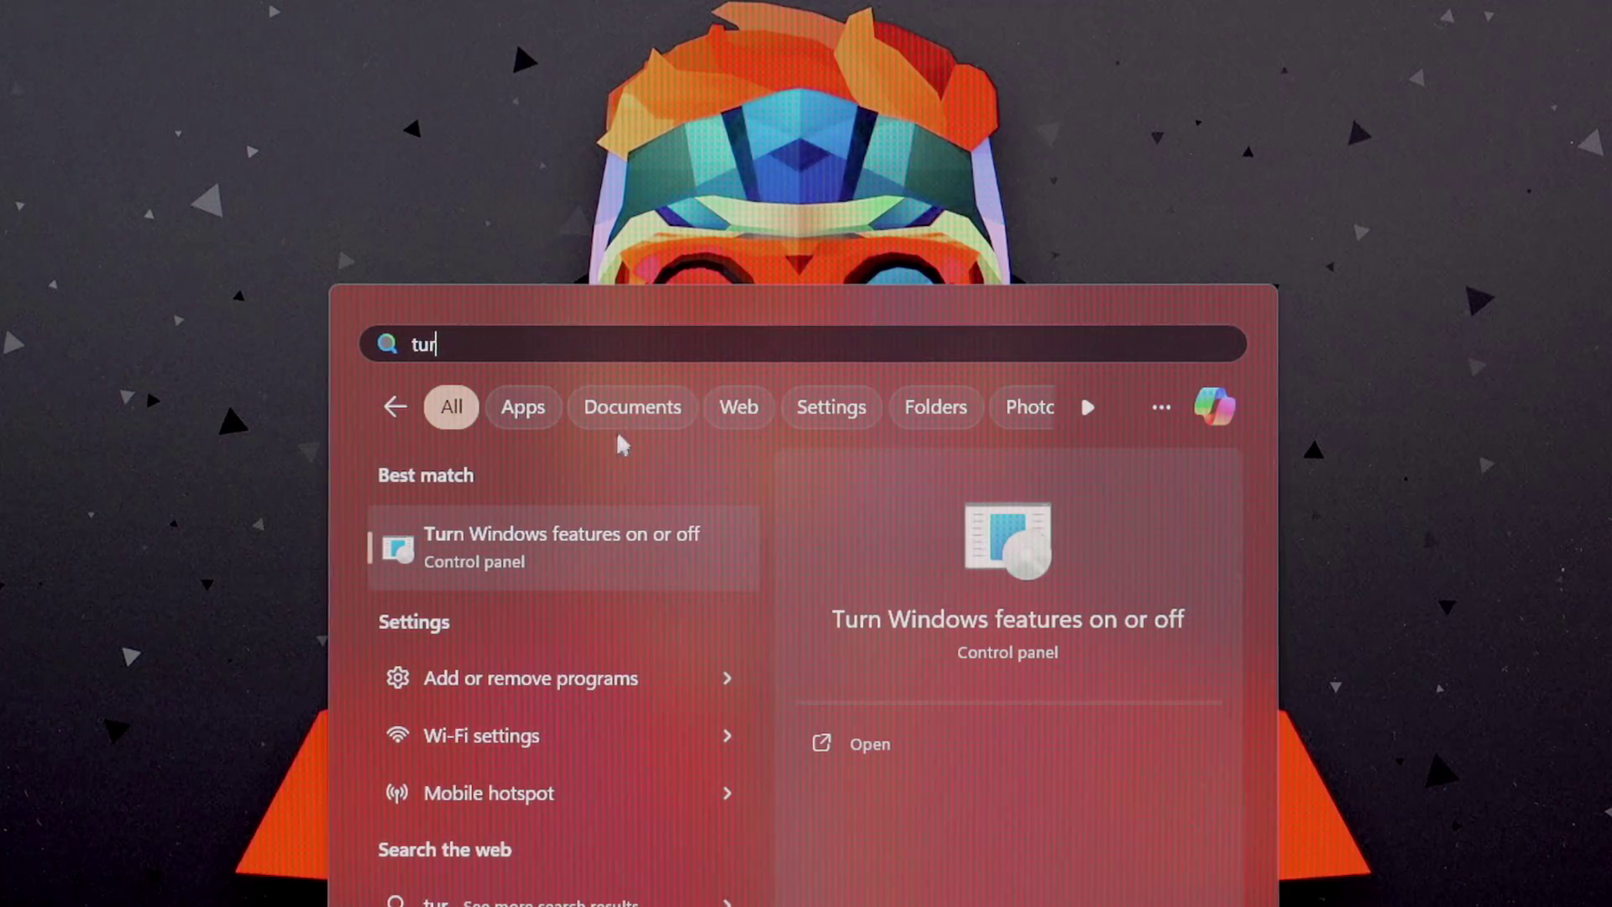
{"action": "left_click", "coordinate": [643, 558]}
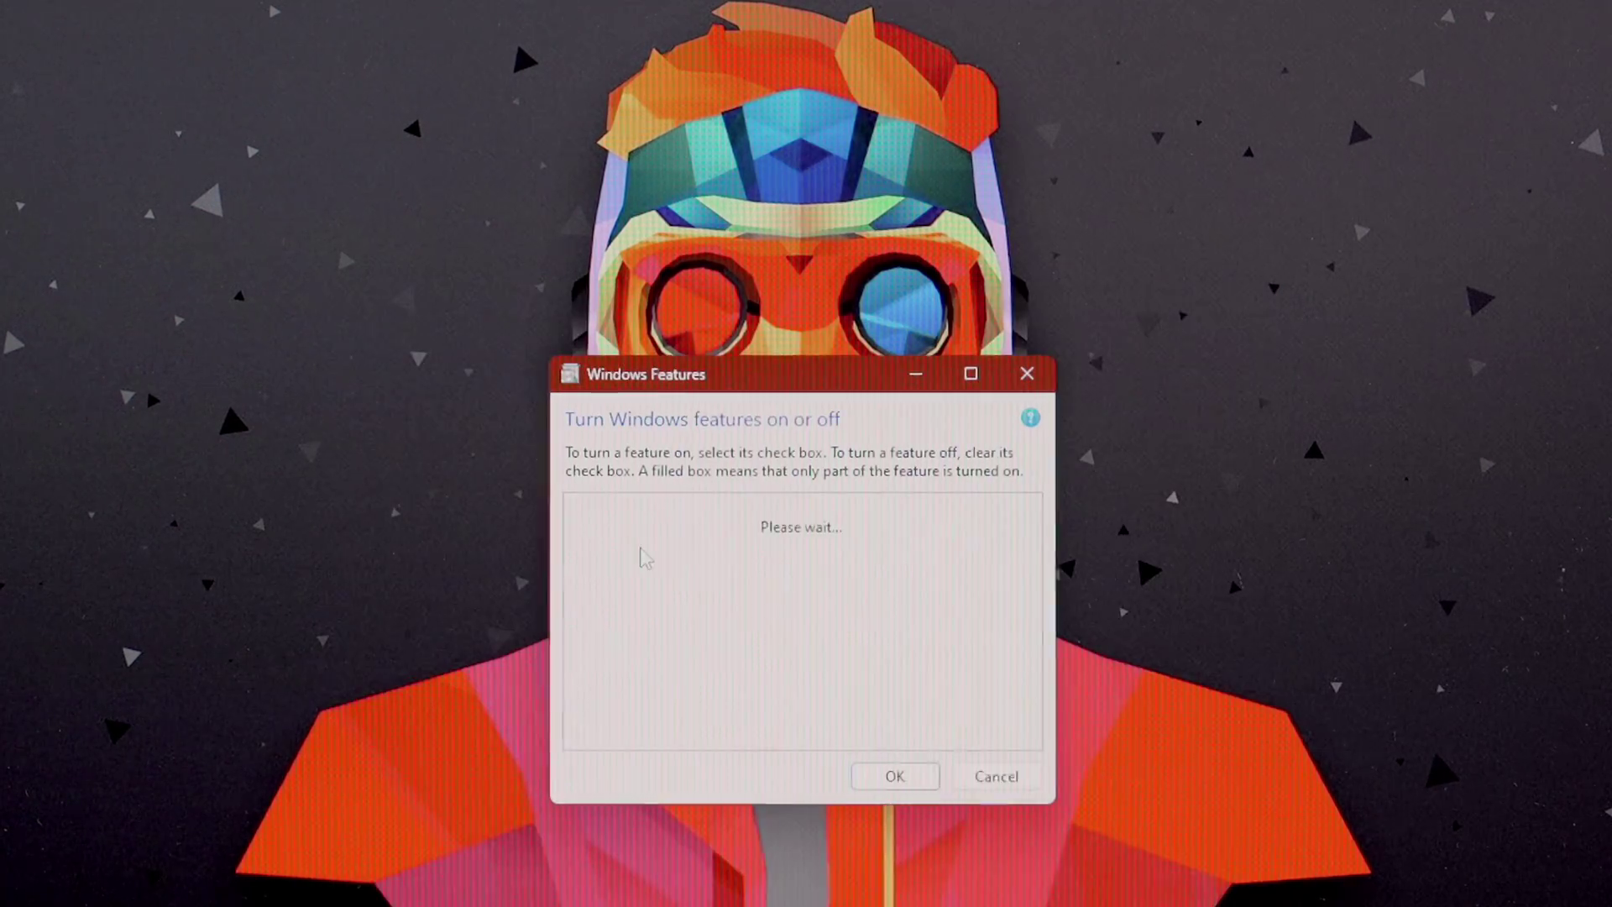
{"action": "left_click_drag", "start_coordinate": [1050, 793], "coordinate": [1334, 906]}
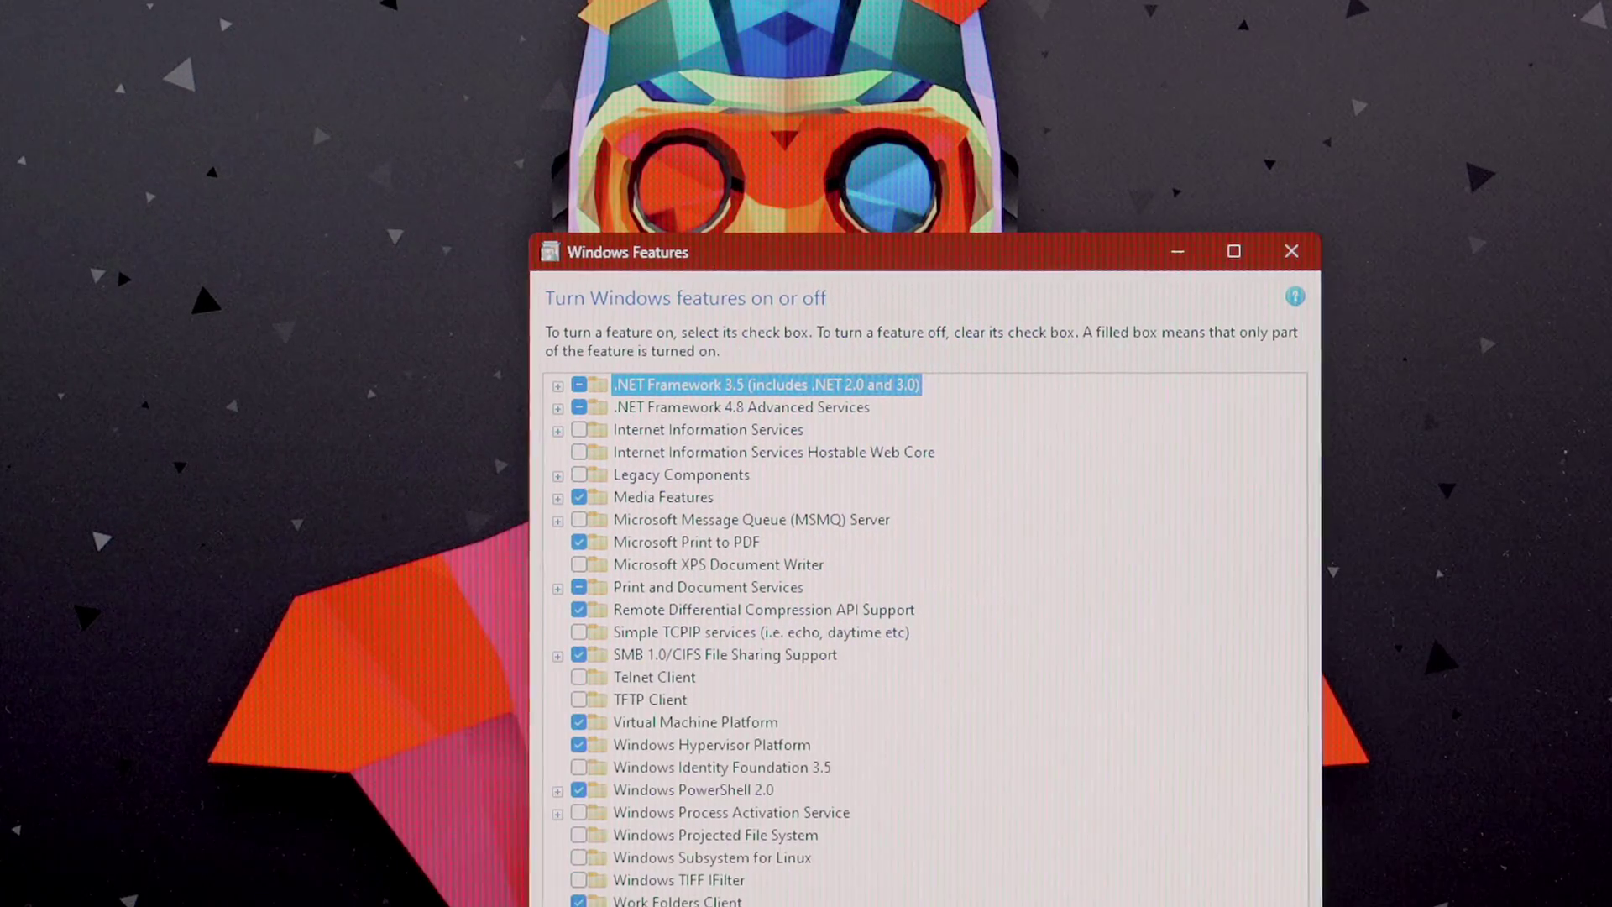
{"action": "left_click_drag", "start_coordinate": [891, 266], "coordinate": [865, 0]}
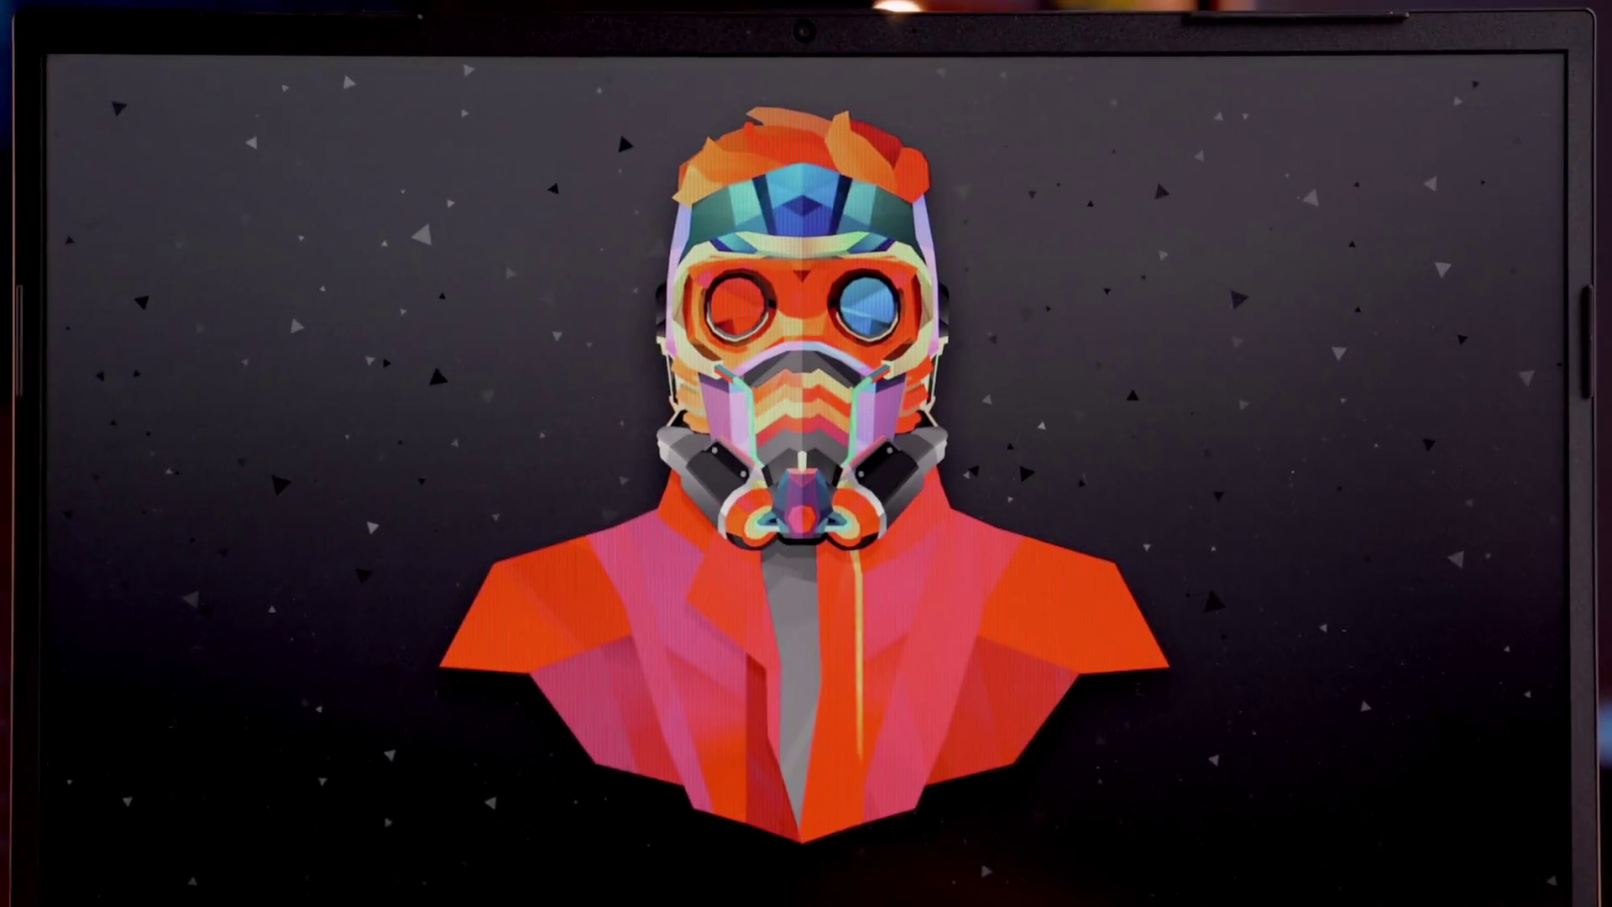
Run Check for updates on the Windows Update page, confirm it's up to date, and close Settings
{"action": "key", "text": "super"}
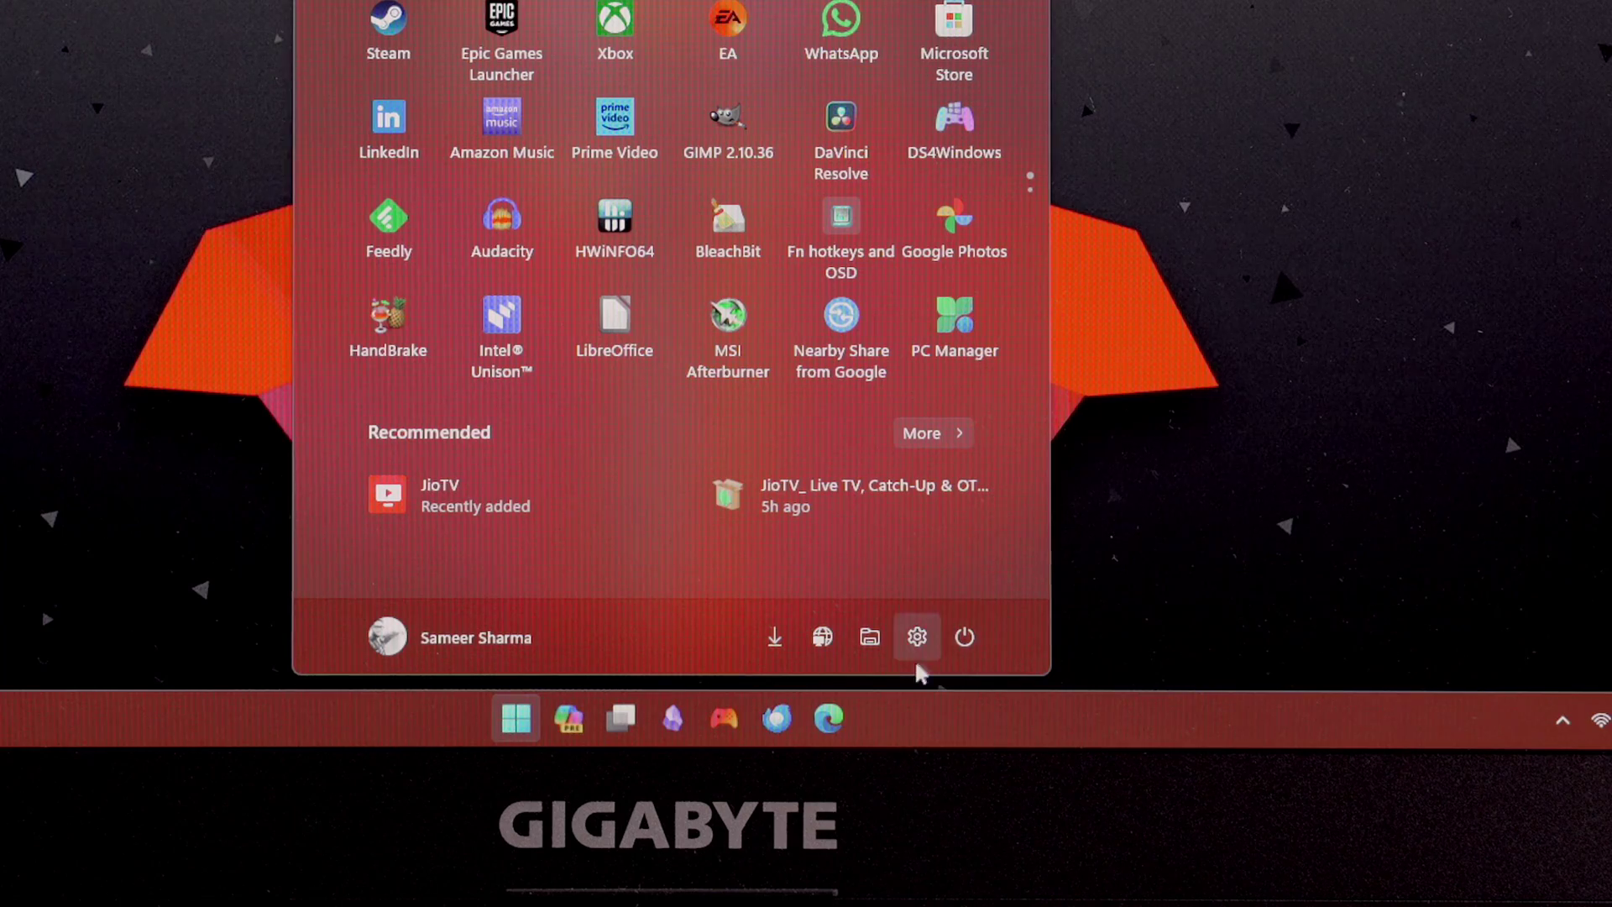
{"action": "left_click", "coordinate": [915, 638]}
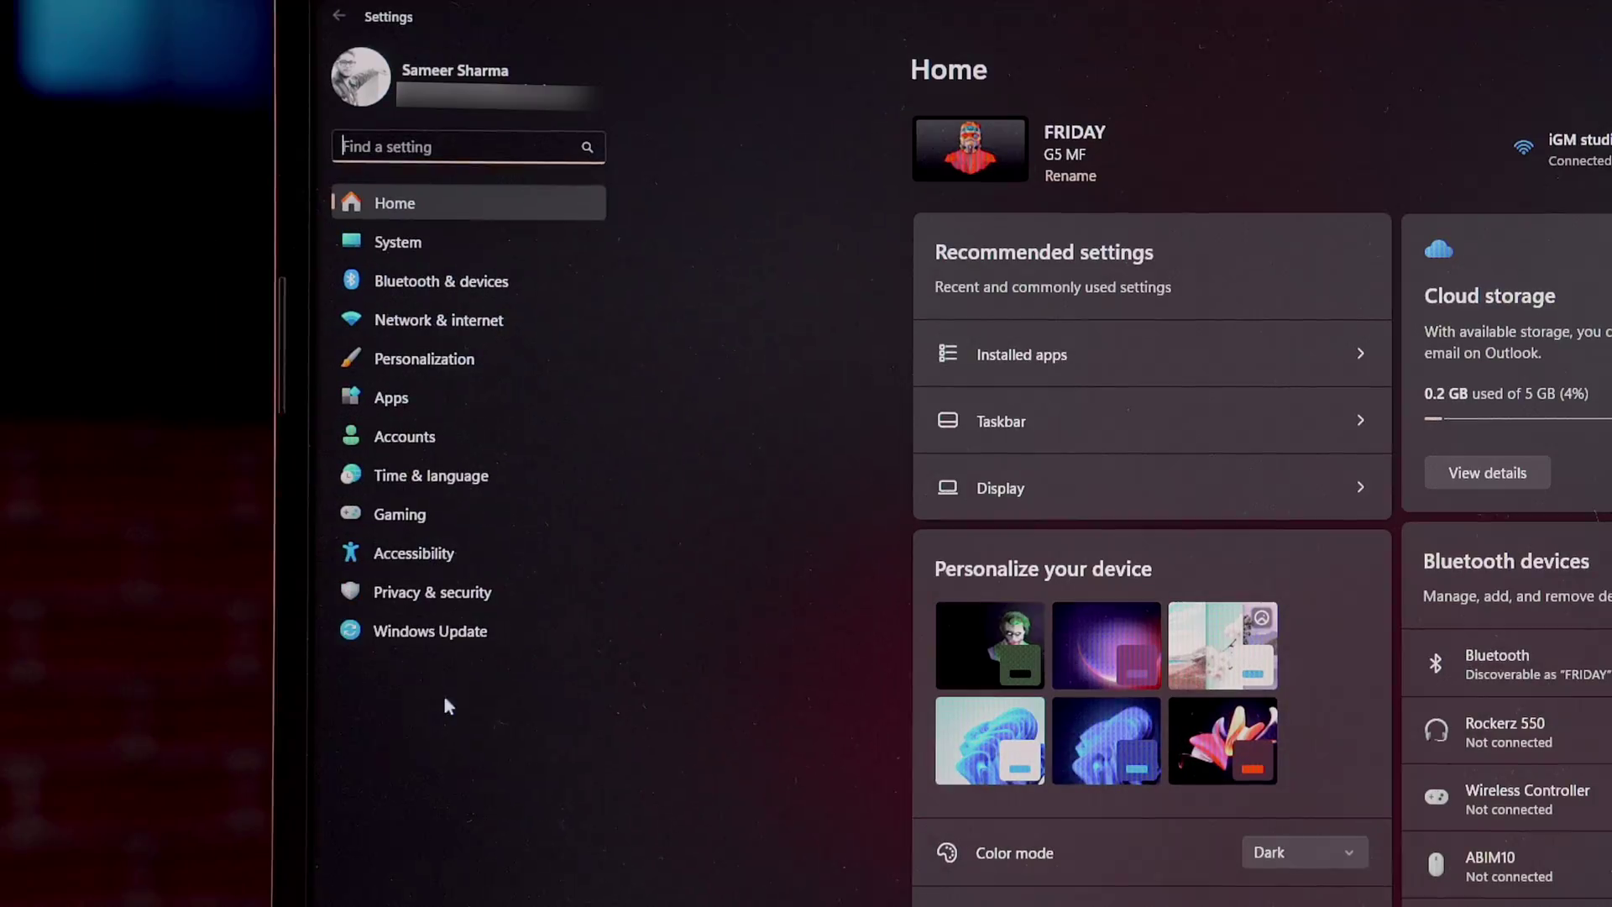
{"action": "left_click", "coordinate": [459, 638]}
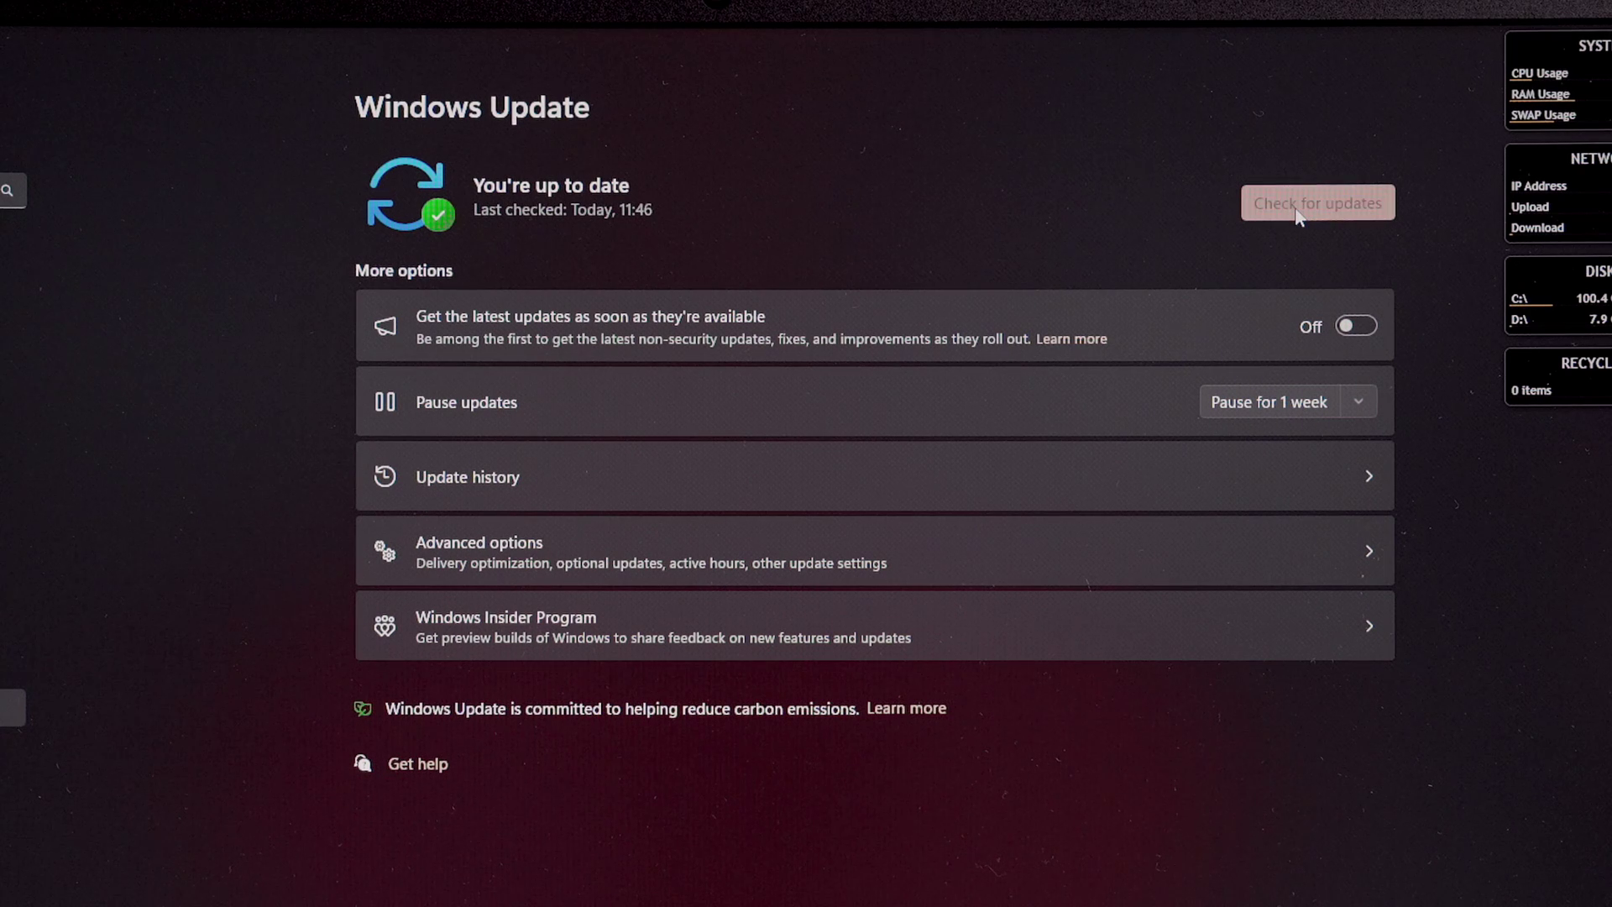
{"action": "left_click", "coordinate": [1299, 216]}
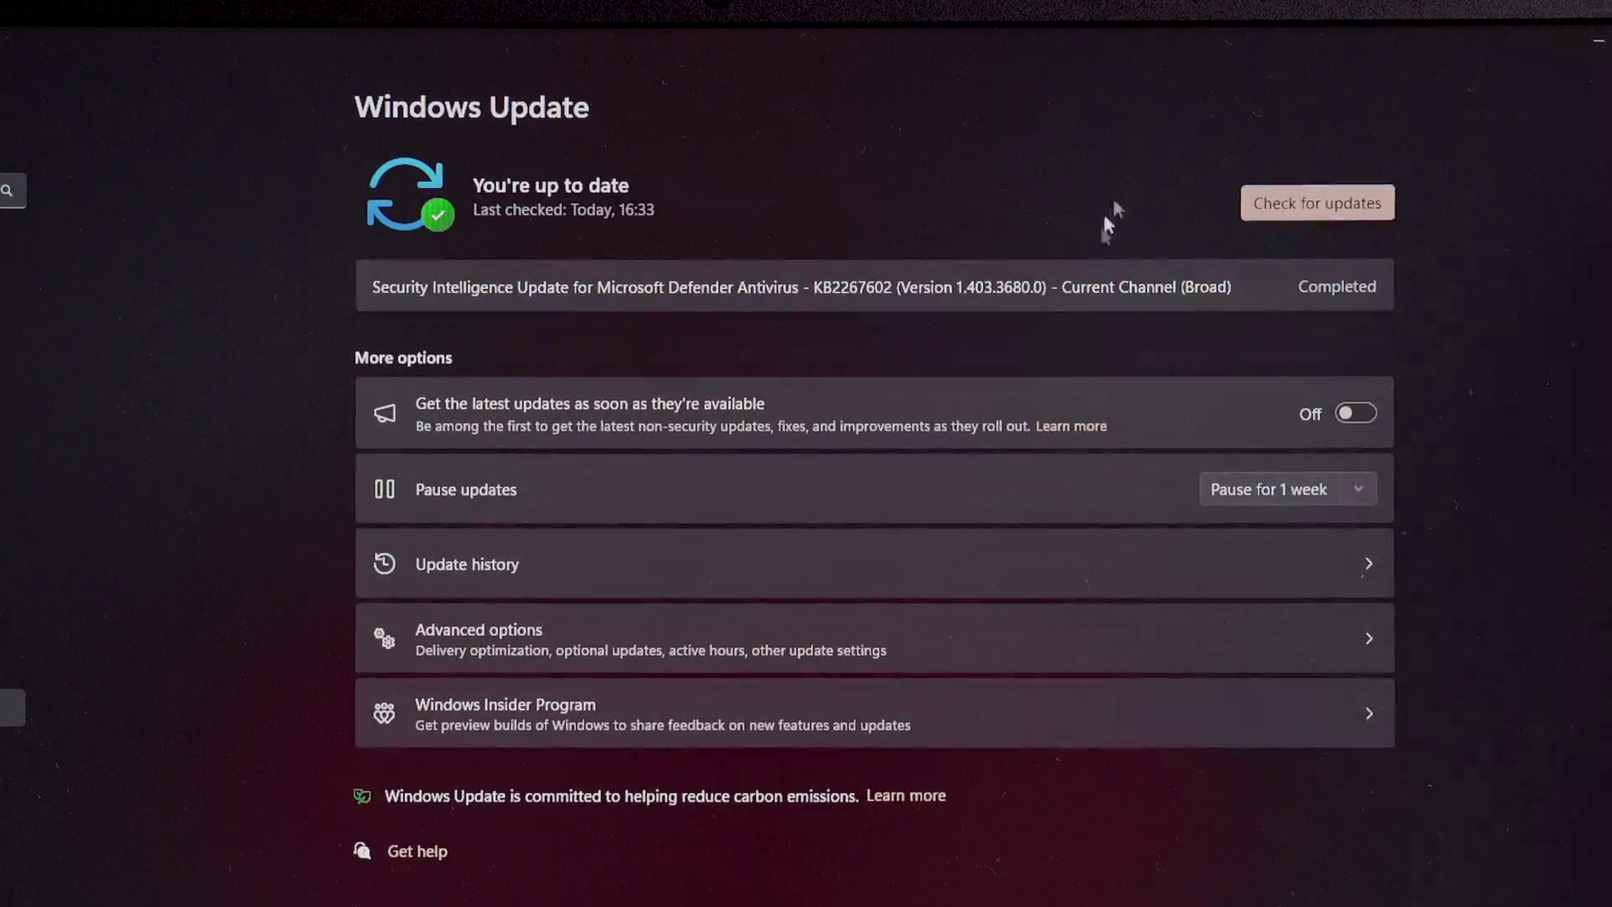
{"action": "left_click", "coordinate": [1606, 46]}
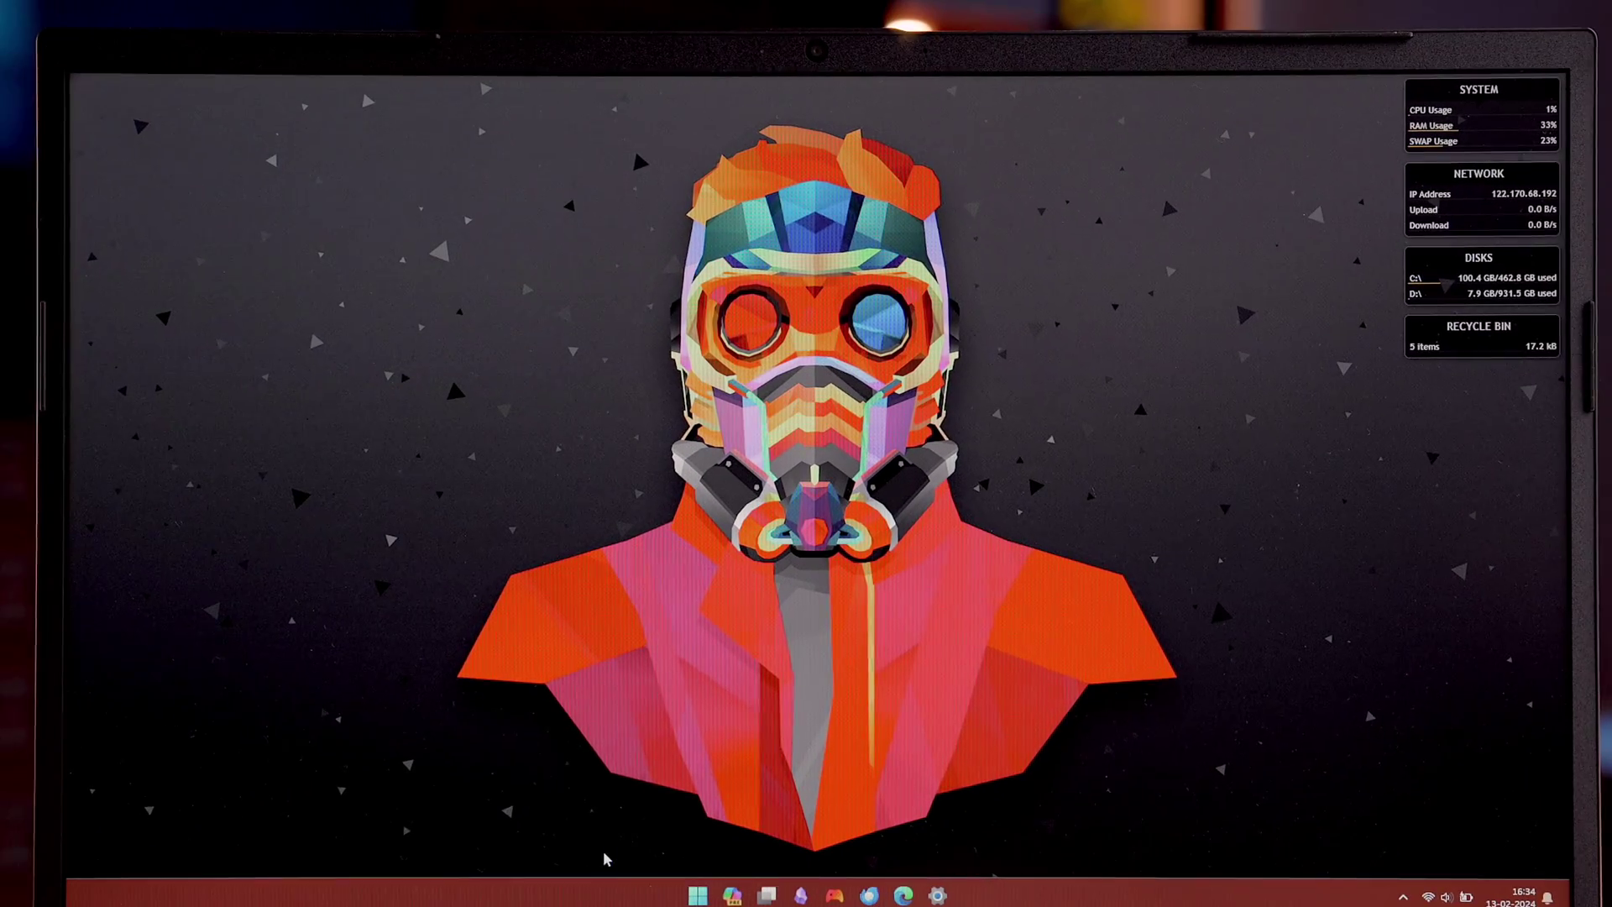
{"action": "left_click", "coordinate": [698, 896]}
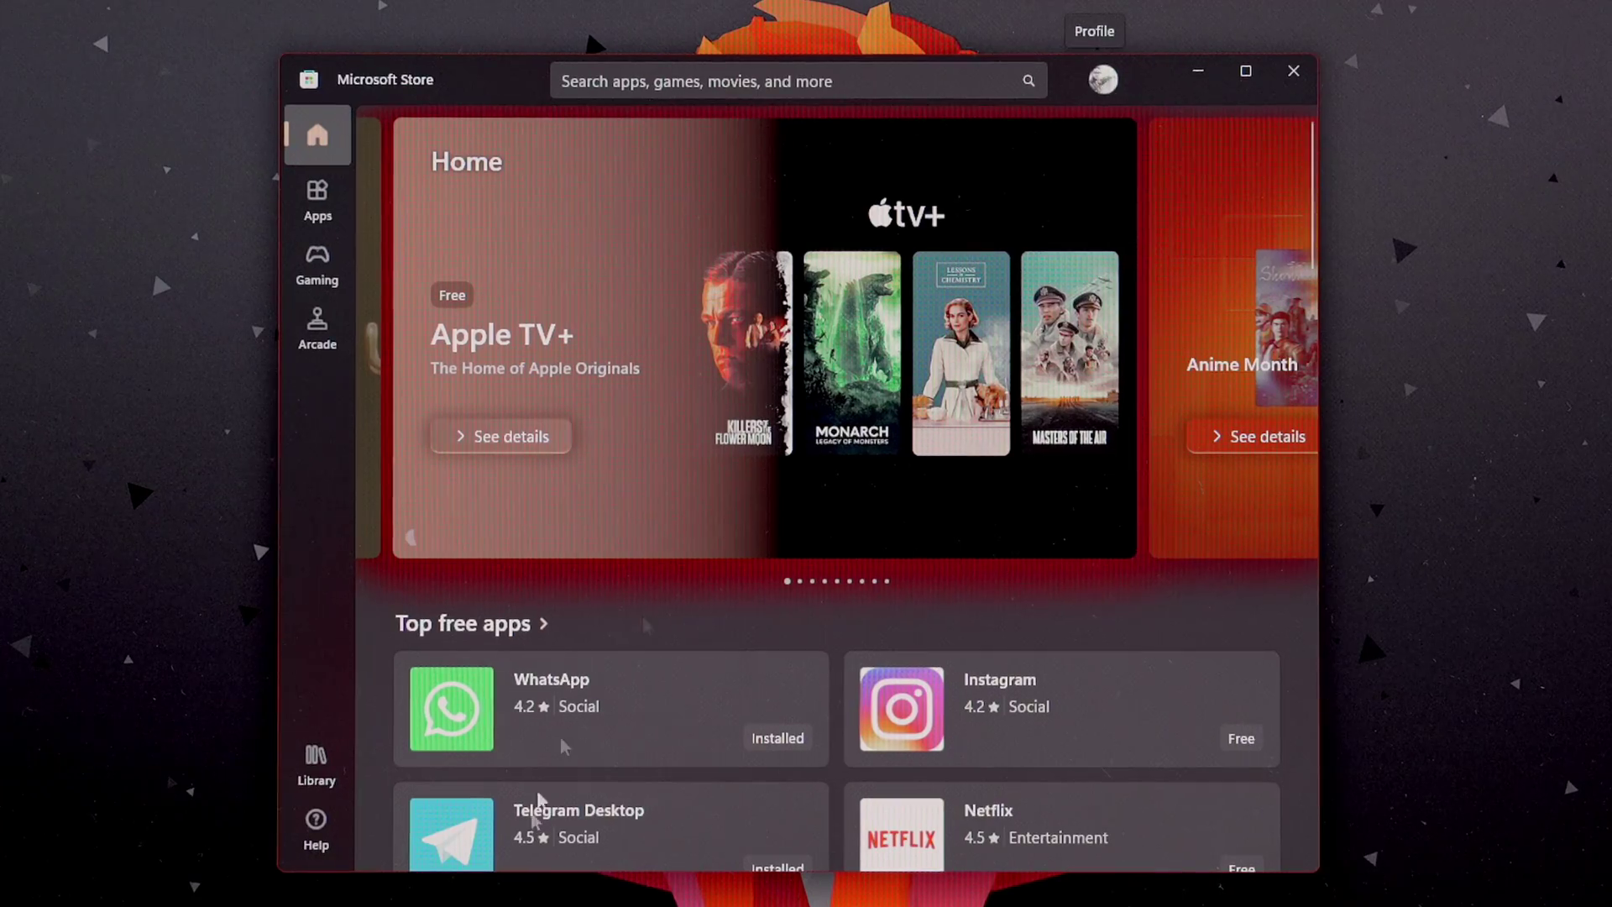
Get updates from the Store Library so WSATools and Windows Subsystem for Android are current
{"action": "left_click", "coordinate": [304, 781]}
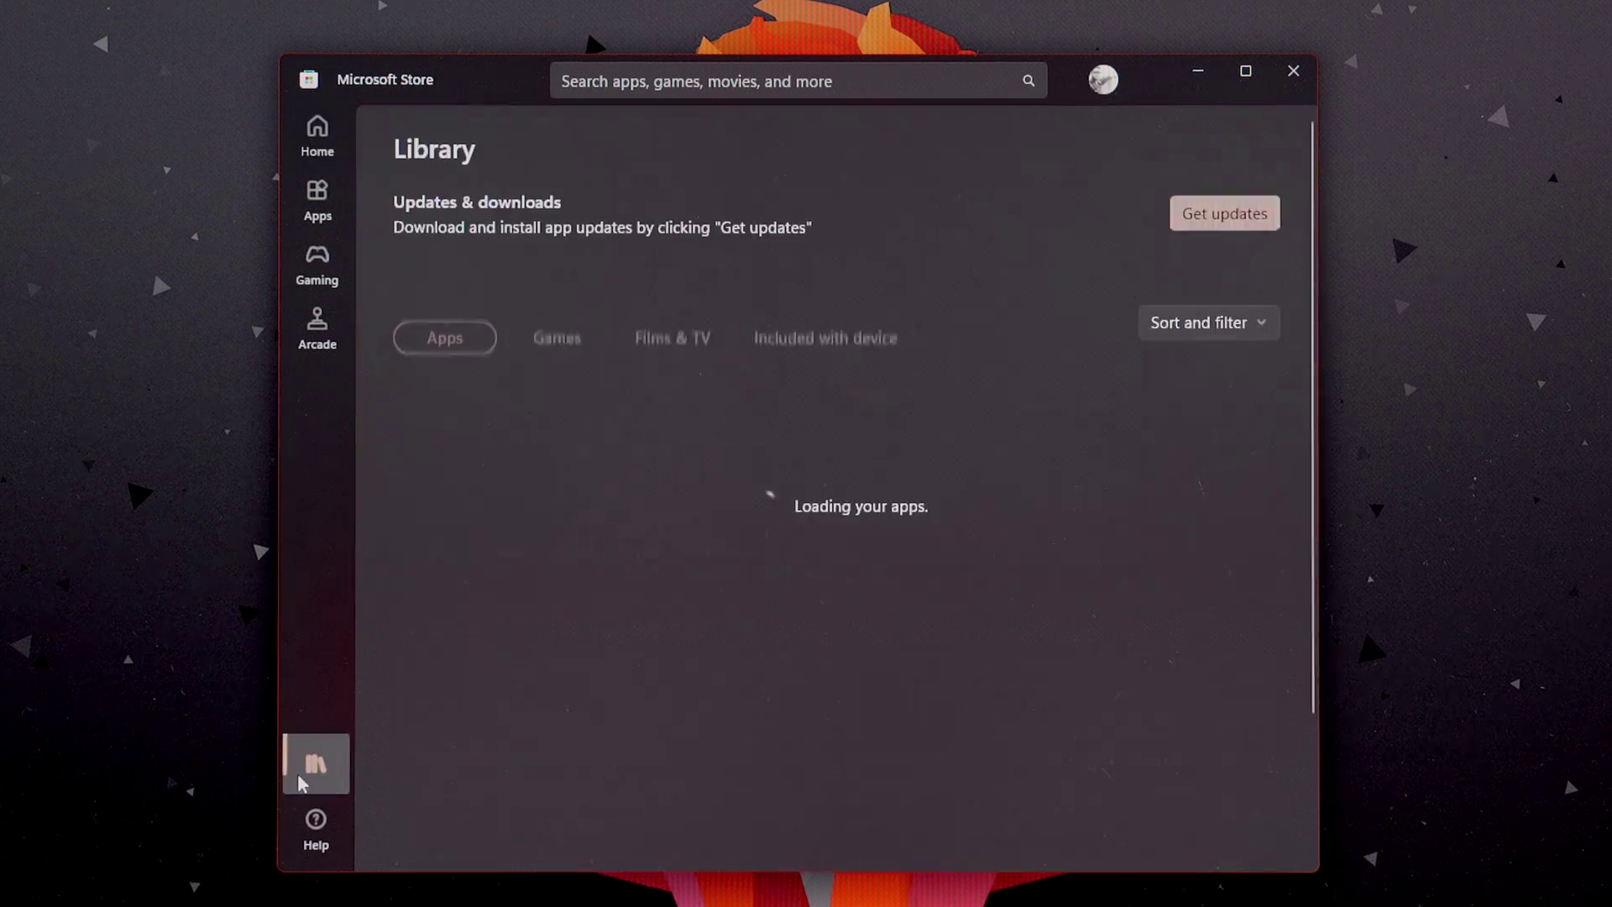
{"action": "left_click", "coordinate": [1204, 220]}
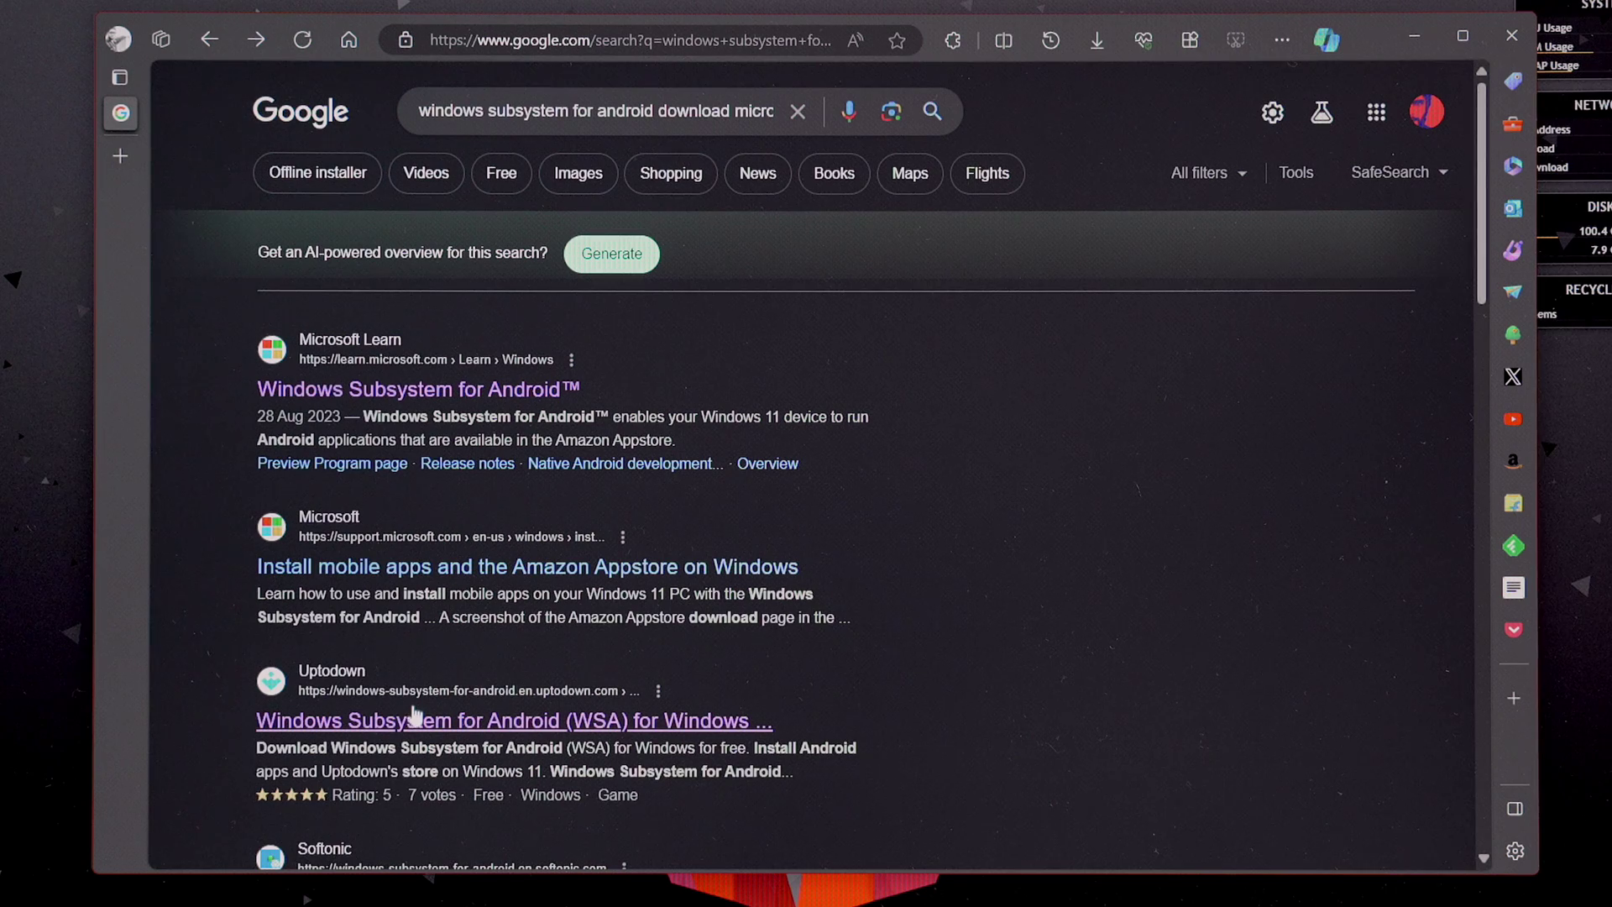
Download WSA from Uptodown, launch it, and show its Advanced settings with Developer mode
{"action": "left_click", "coordinate": [413, 716]}
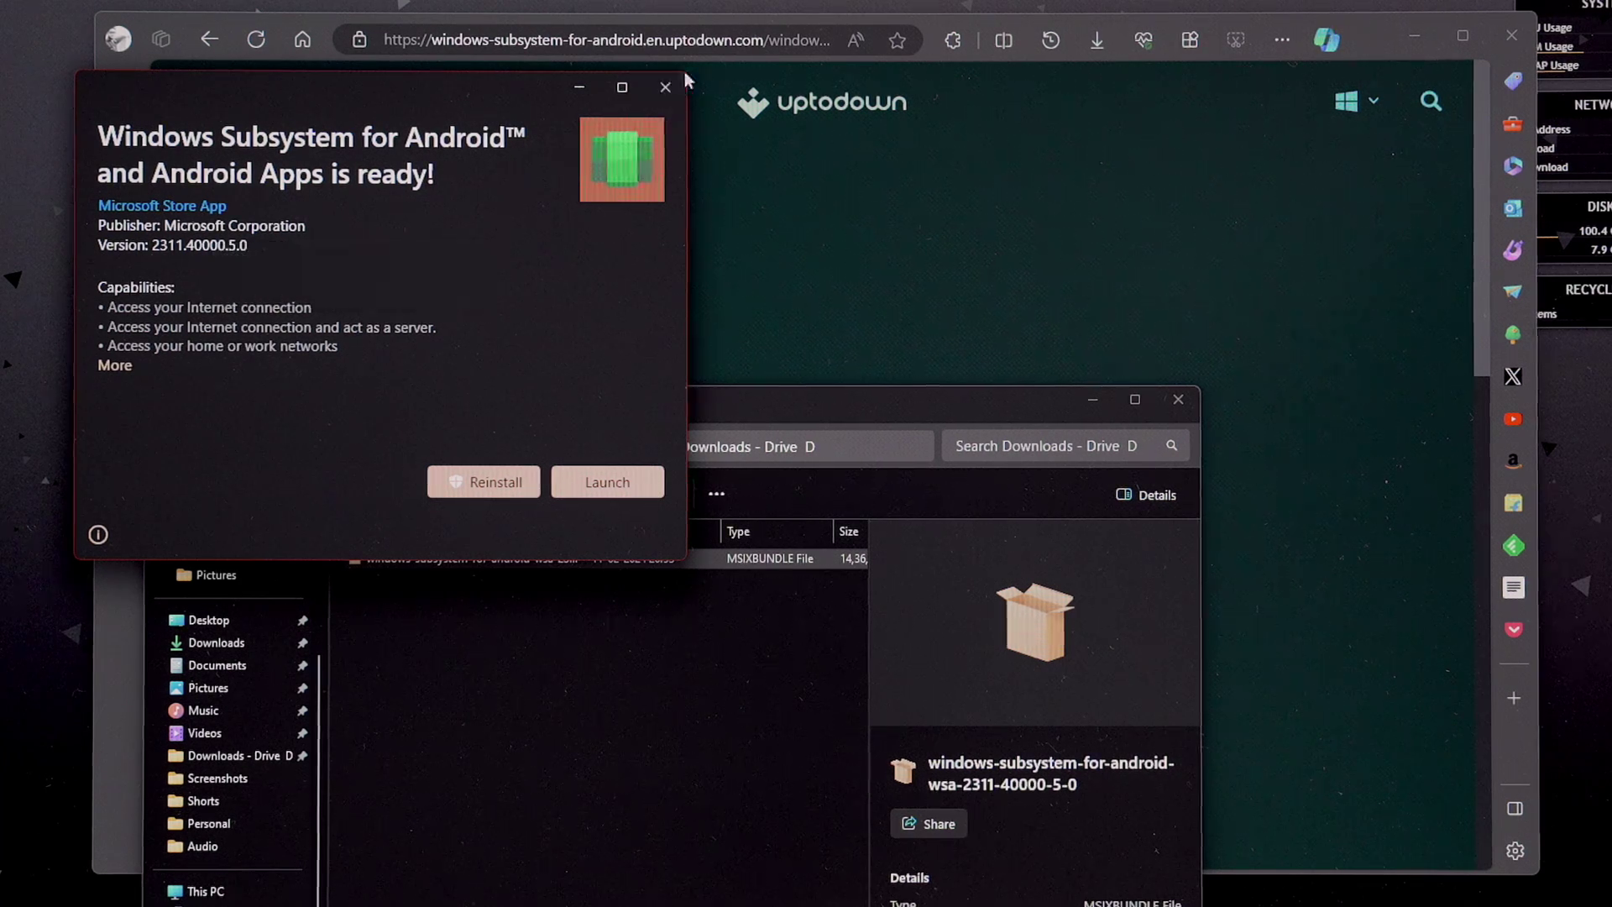
{"action": "left_click", "coordinate": [634, 496]}
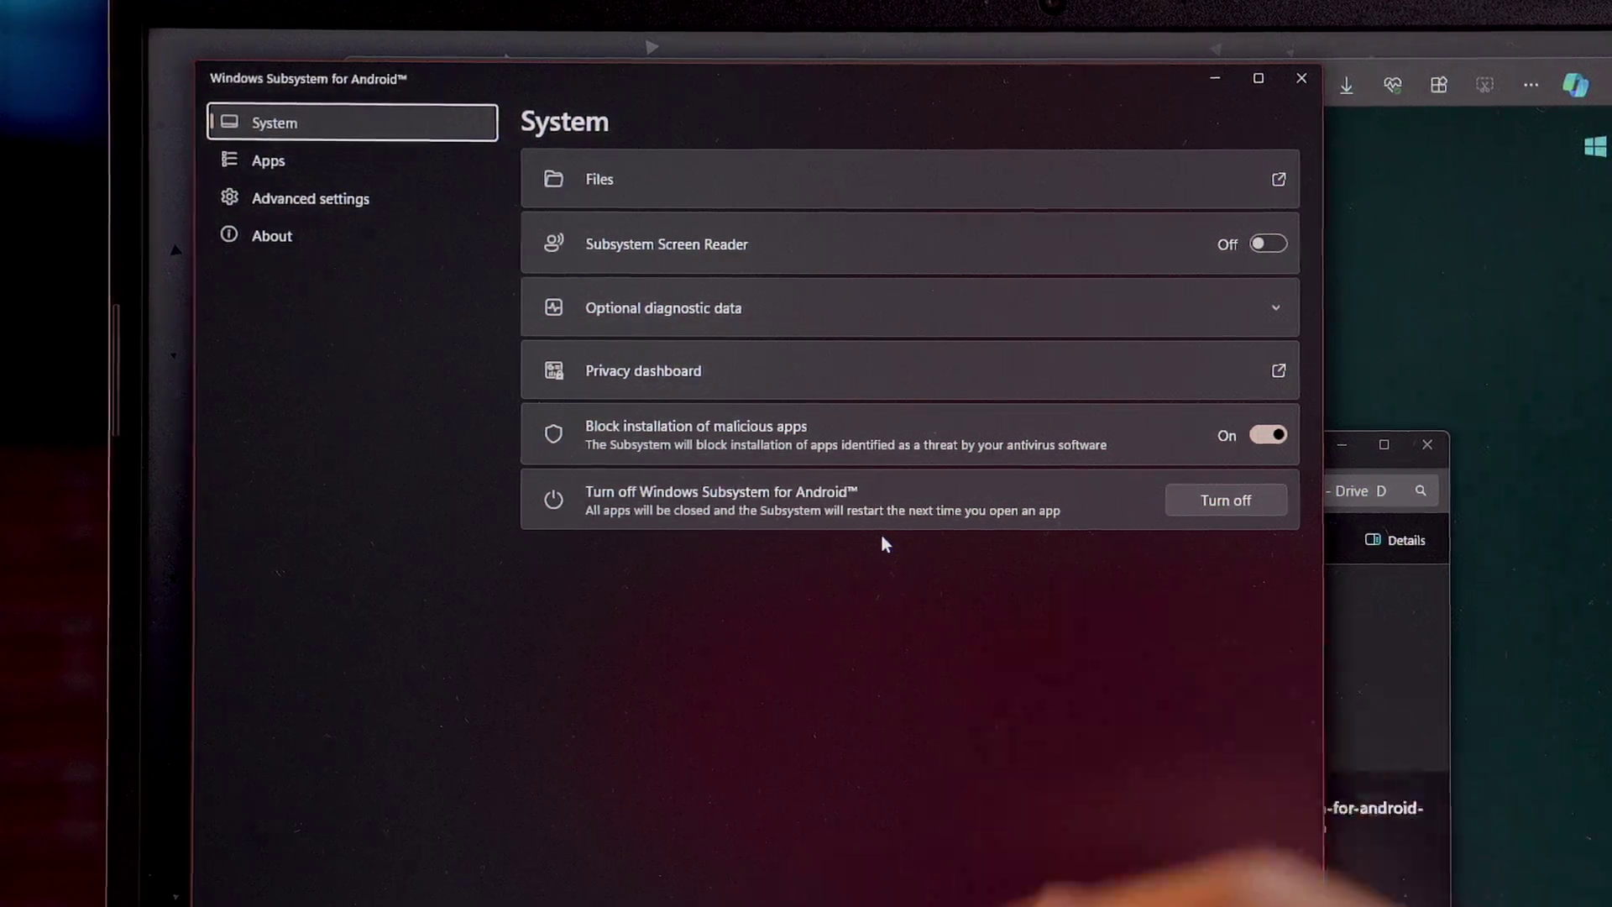
{"action": "left_click", "coordinate": [376, 197]}
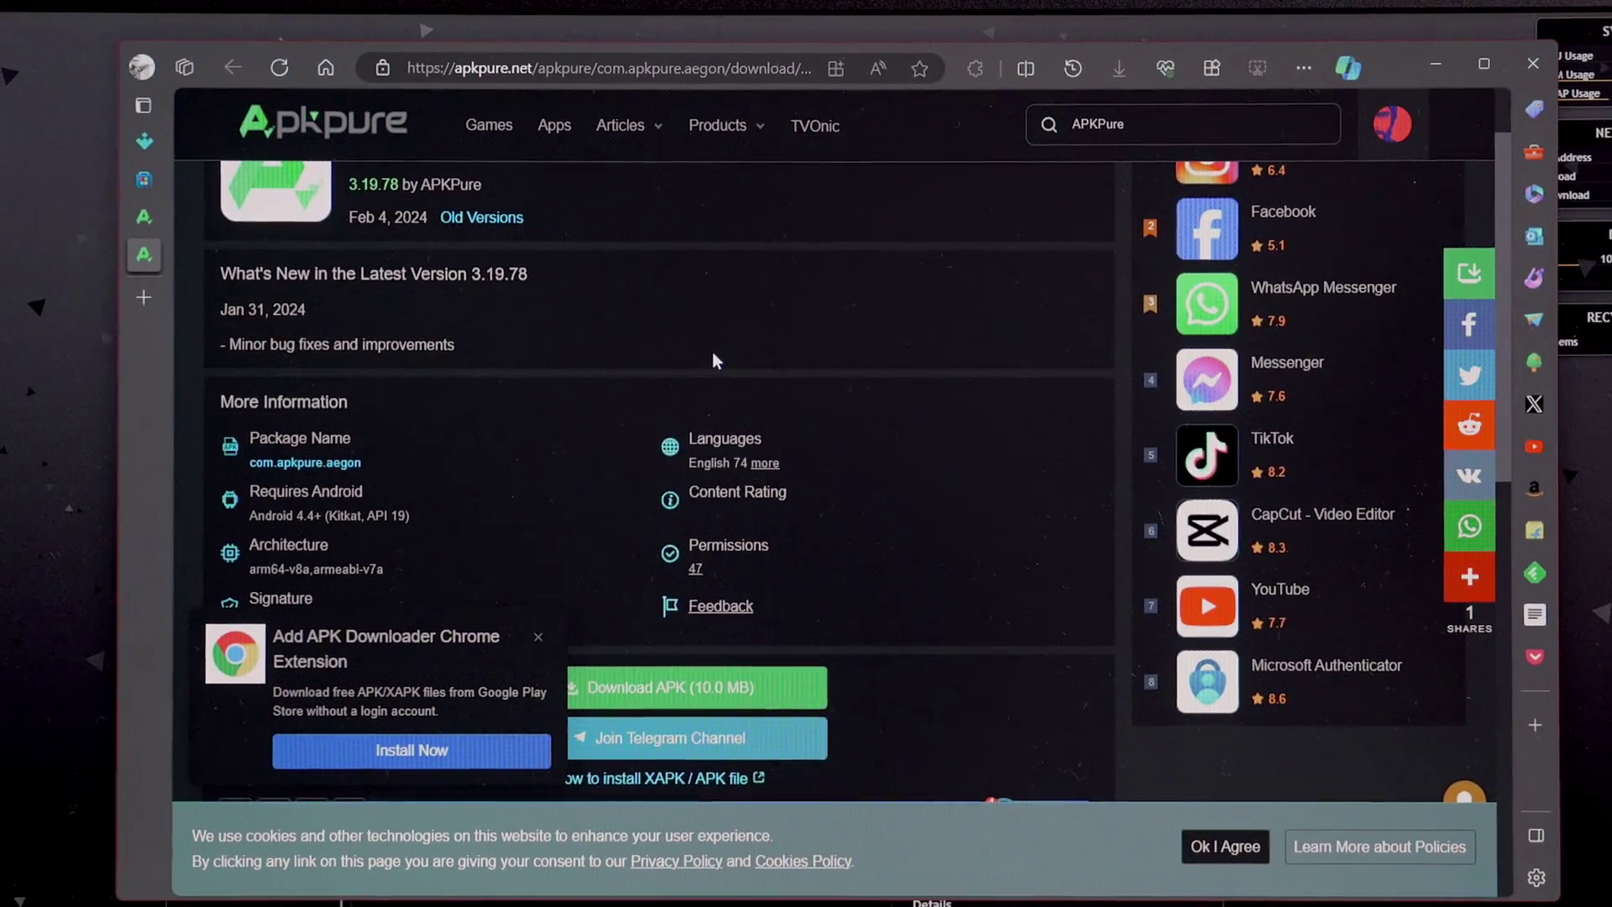
Download the APKPure 3.19.78 APK and keep the file in the browser's Downloads panel
{"action": "scroll", "coordinate": [712, 351], "scroll_direction": "down", "scroll_amount": 3}
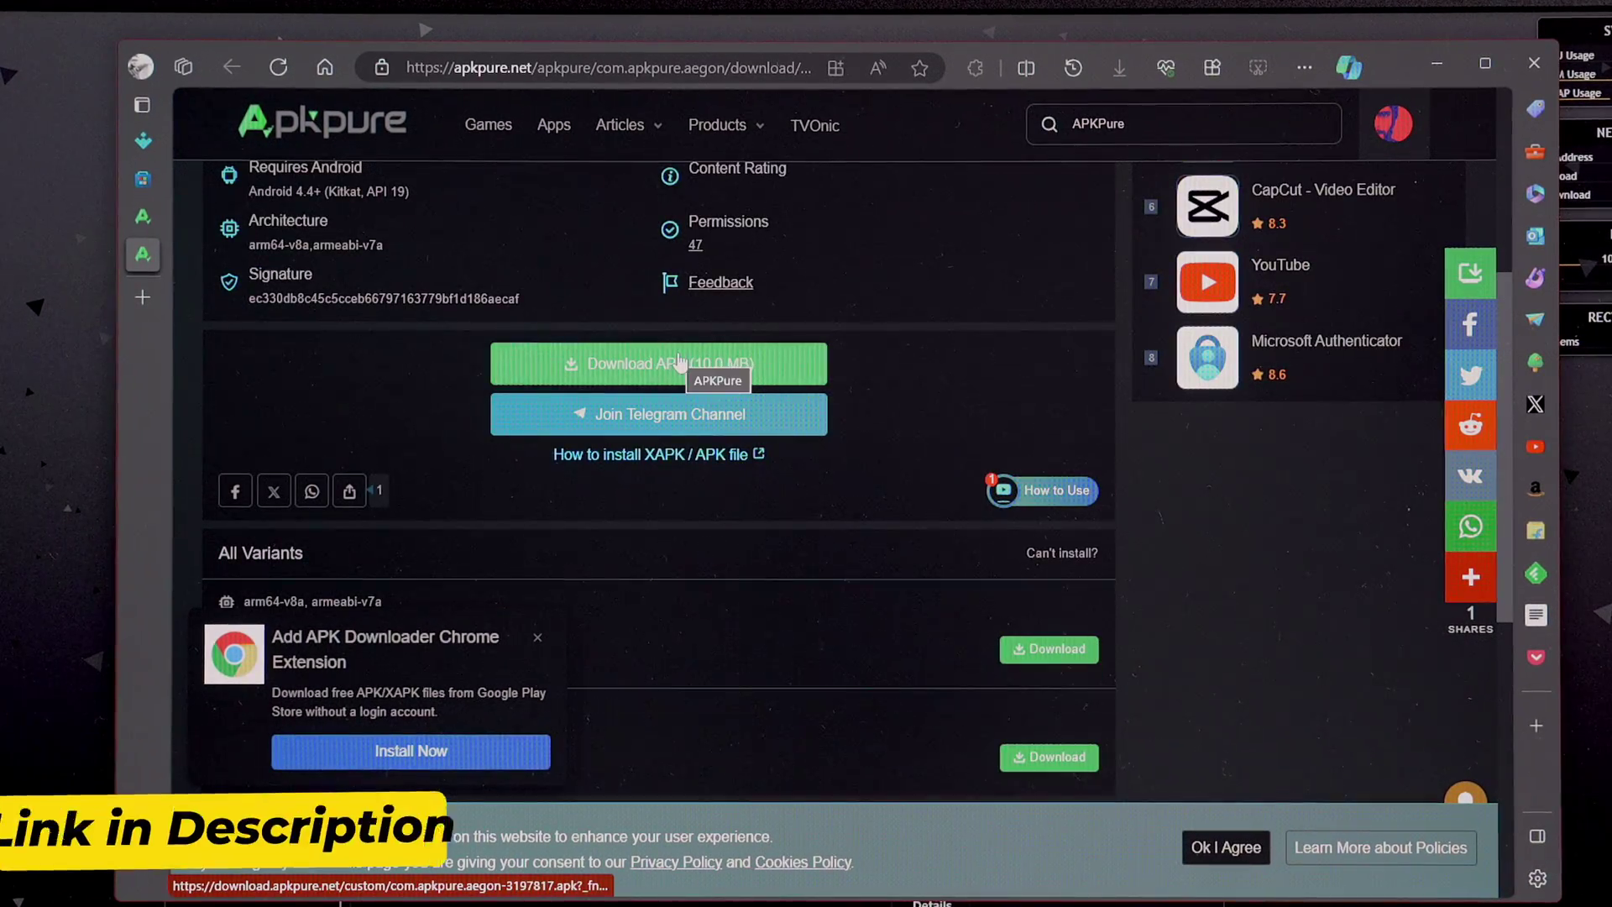
{"action": "left_click", "coordinate": [678, 357]}
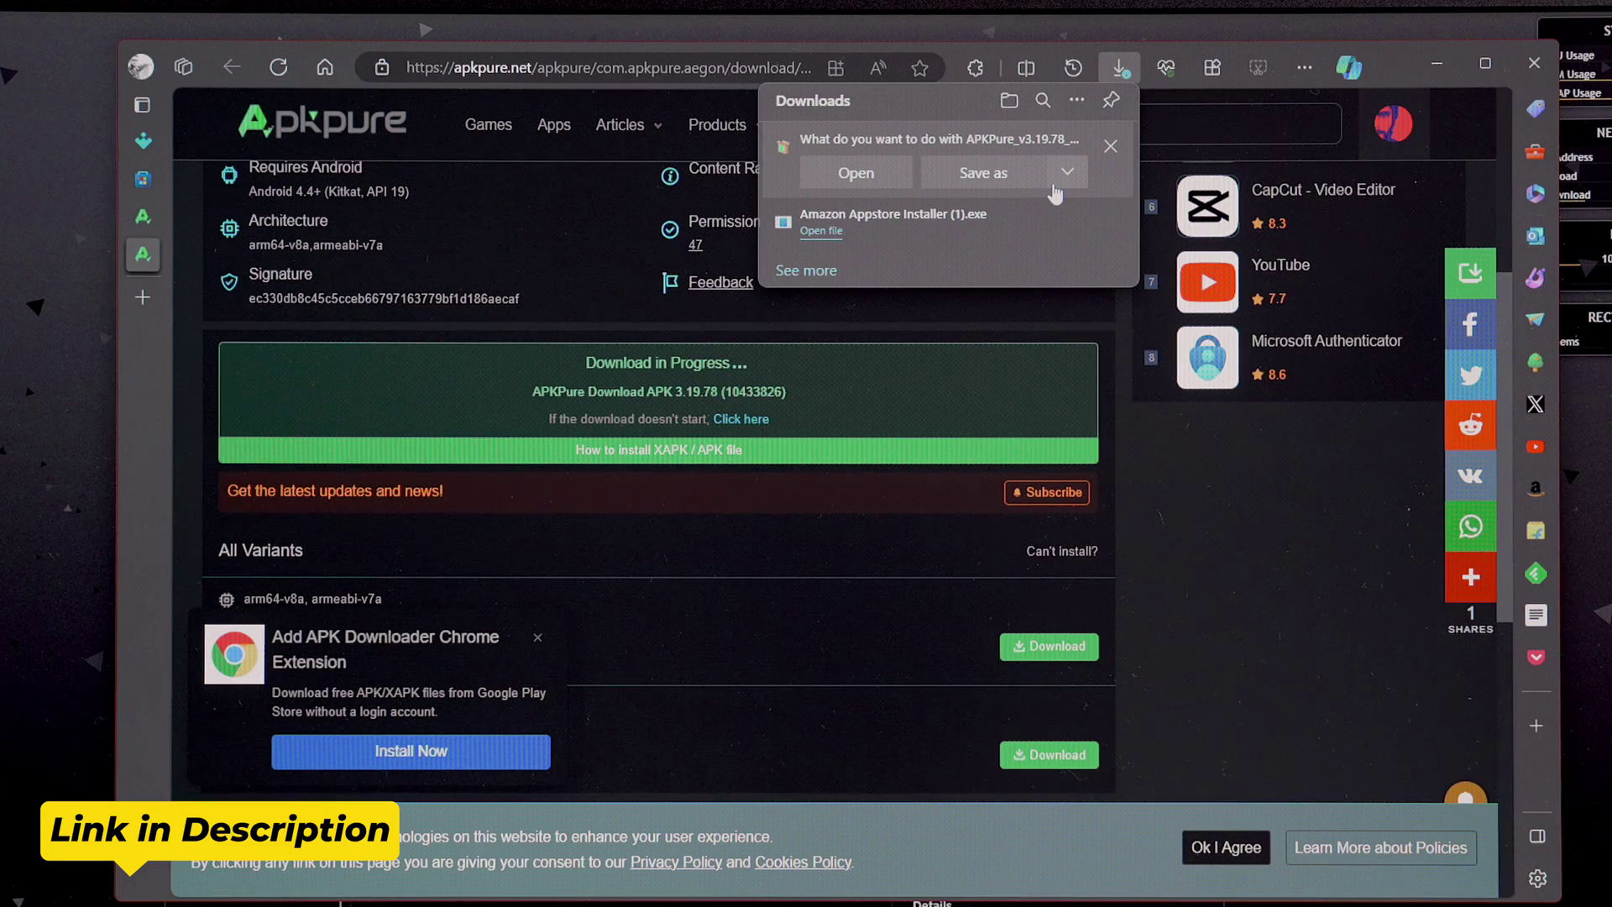
{"action": "left_click", "coordinate": [1053, 183]}
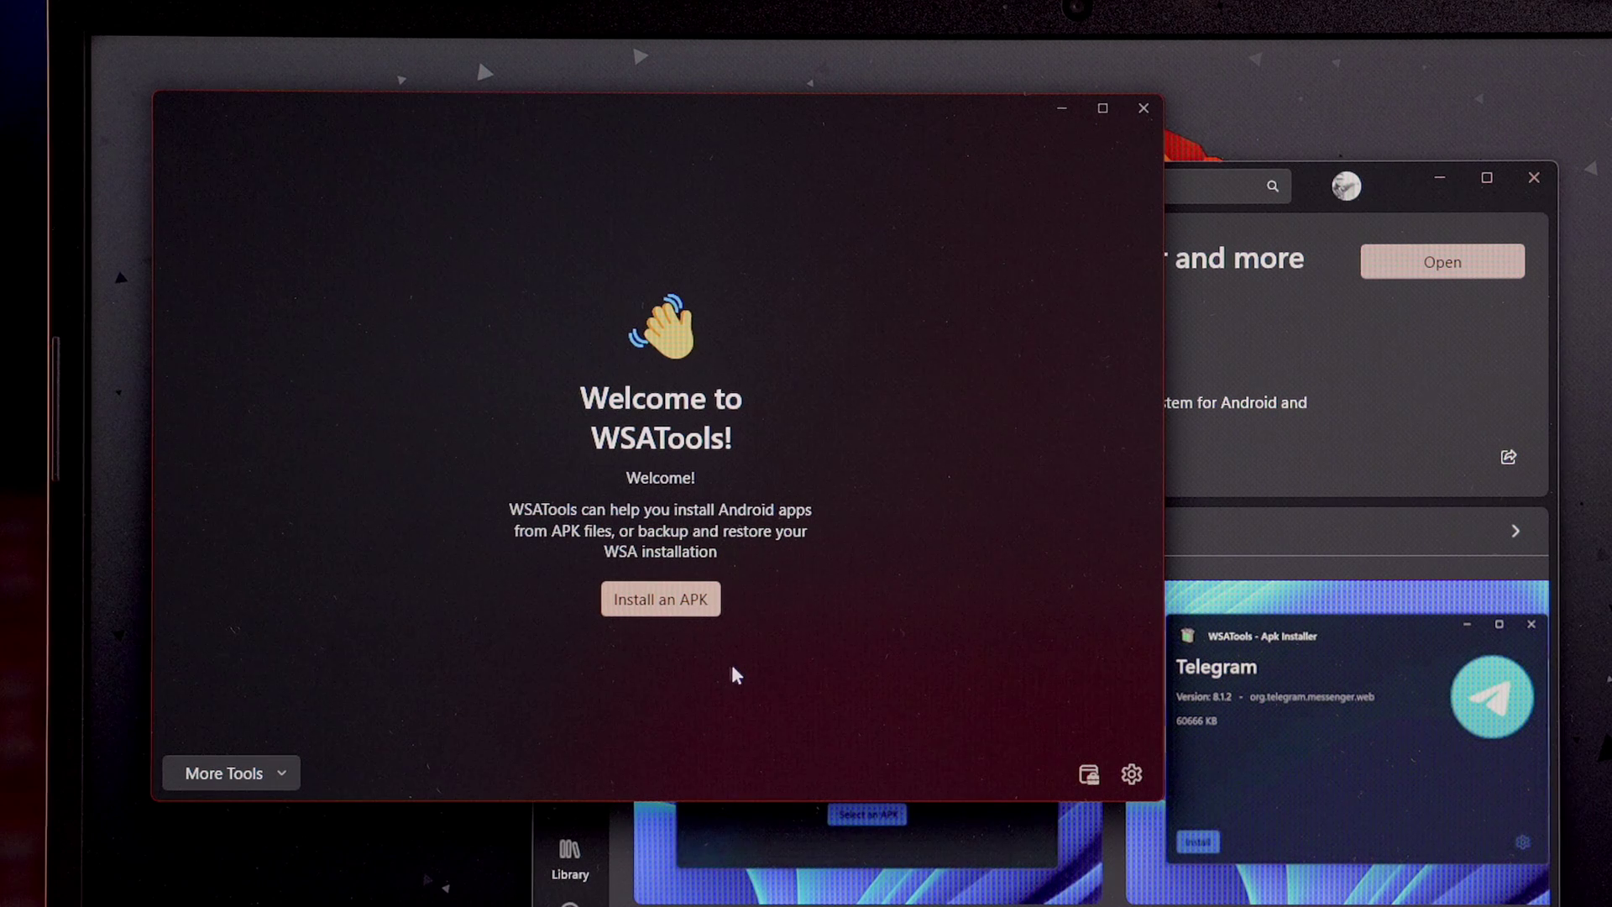
Choose Install an APK on the WSATools welcome screen
{"action": "left_click", "coordinate": [705, 602]}
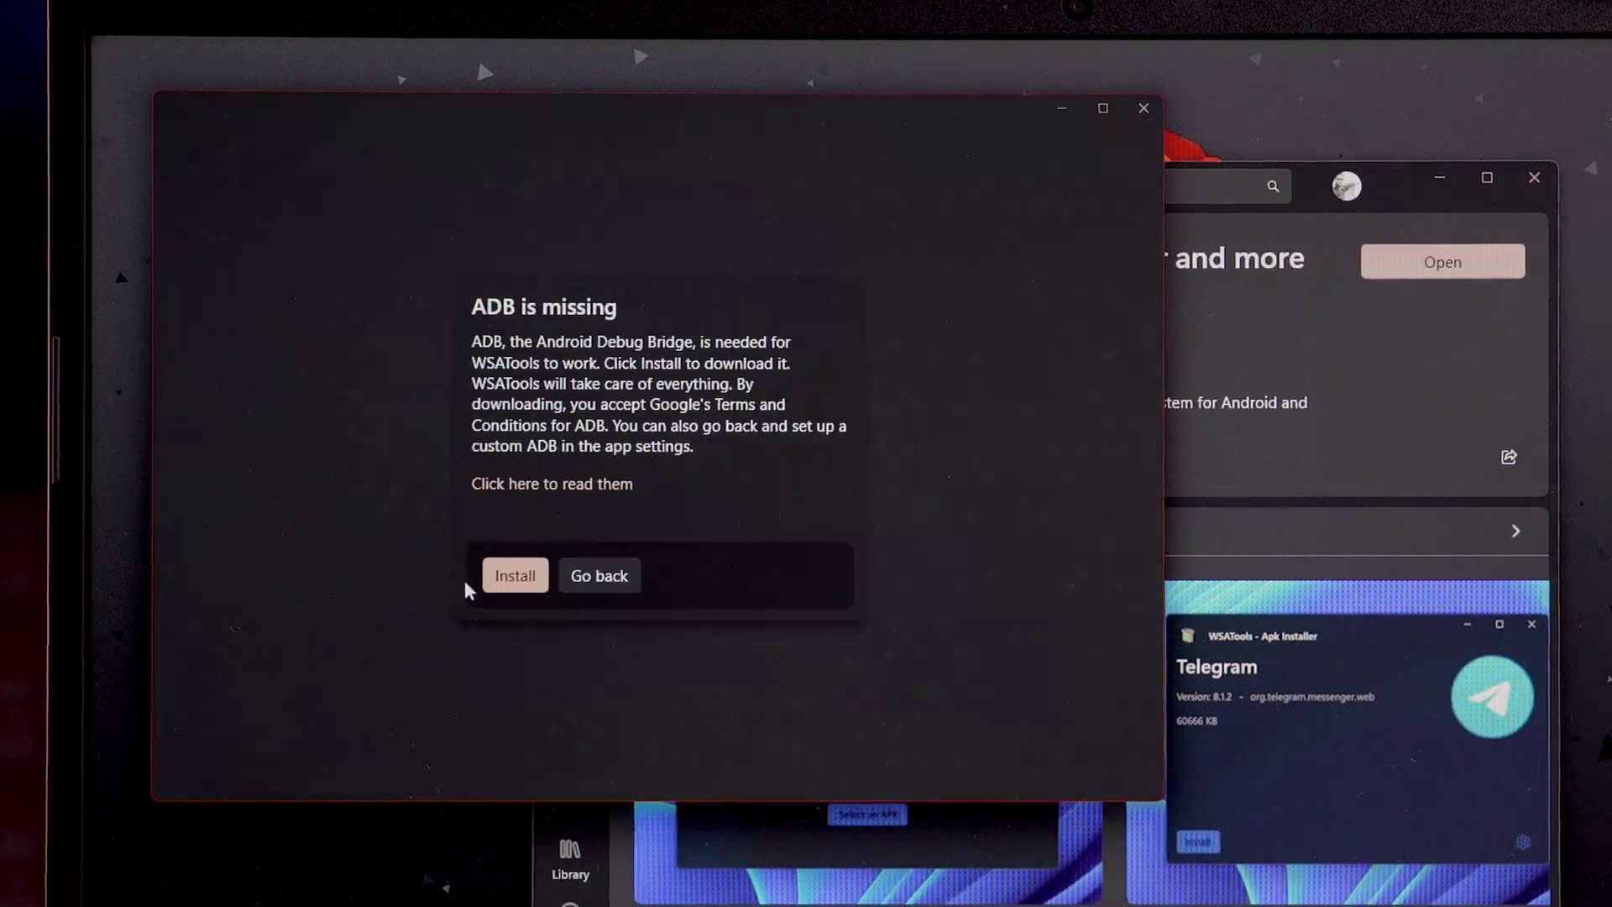
Install ADB into a newly created 'ADB Drivers New' folder under D:\Personal
{"action": "left_click", "coordinate": [512, 574]}
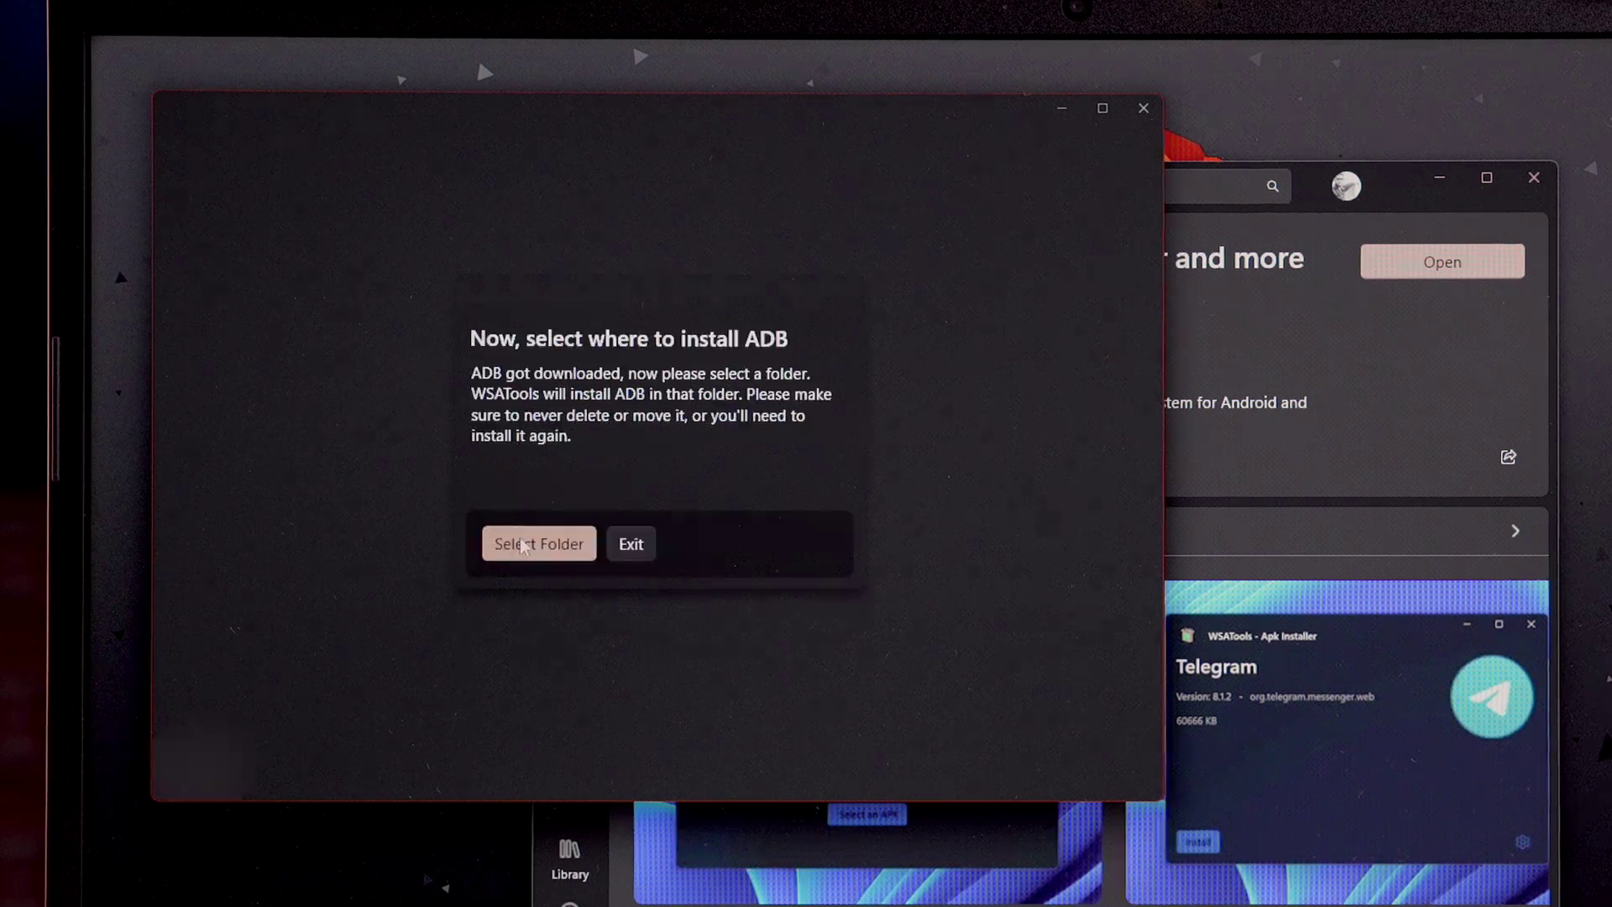
{"action": "left_click", "coordinate": [521, 538]}
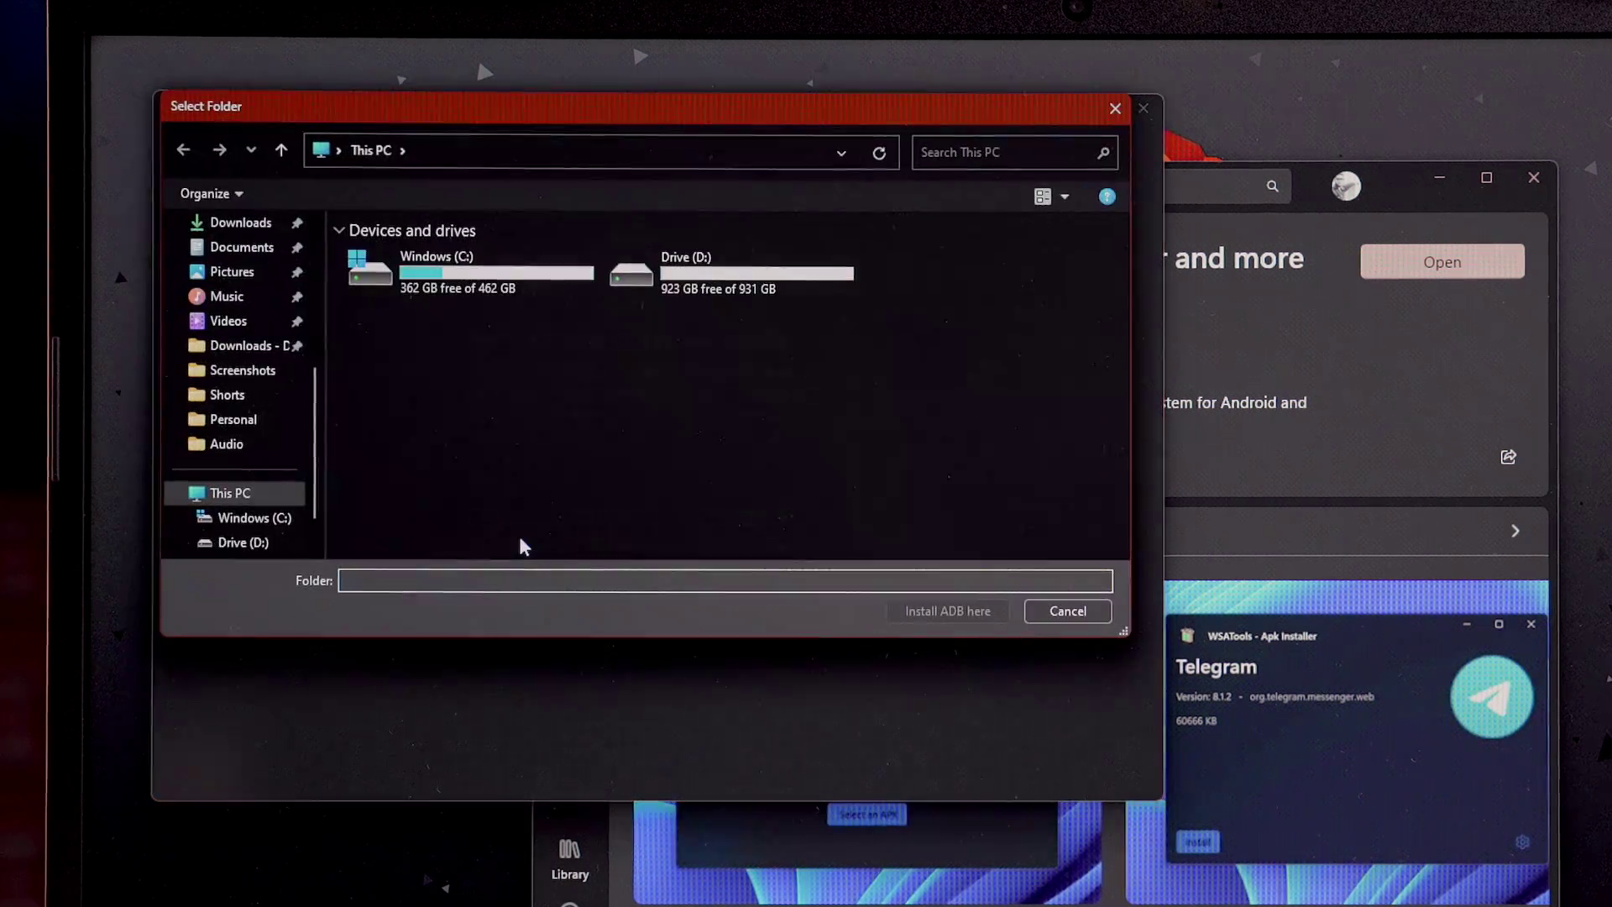
{"action": "double_click", "coordinate": [684, 257]}
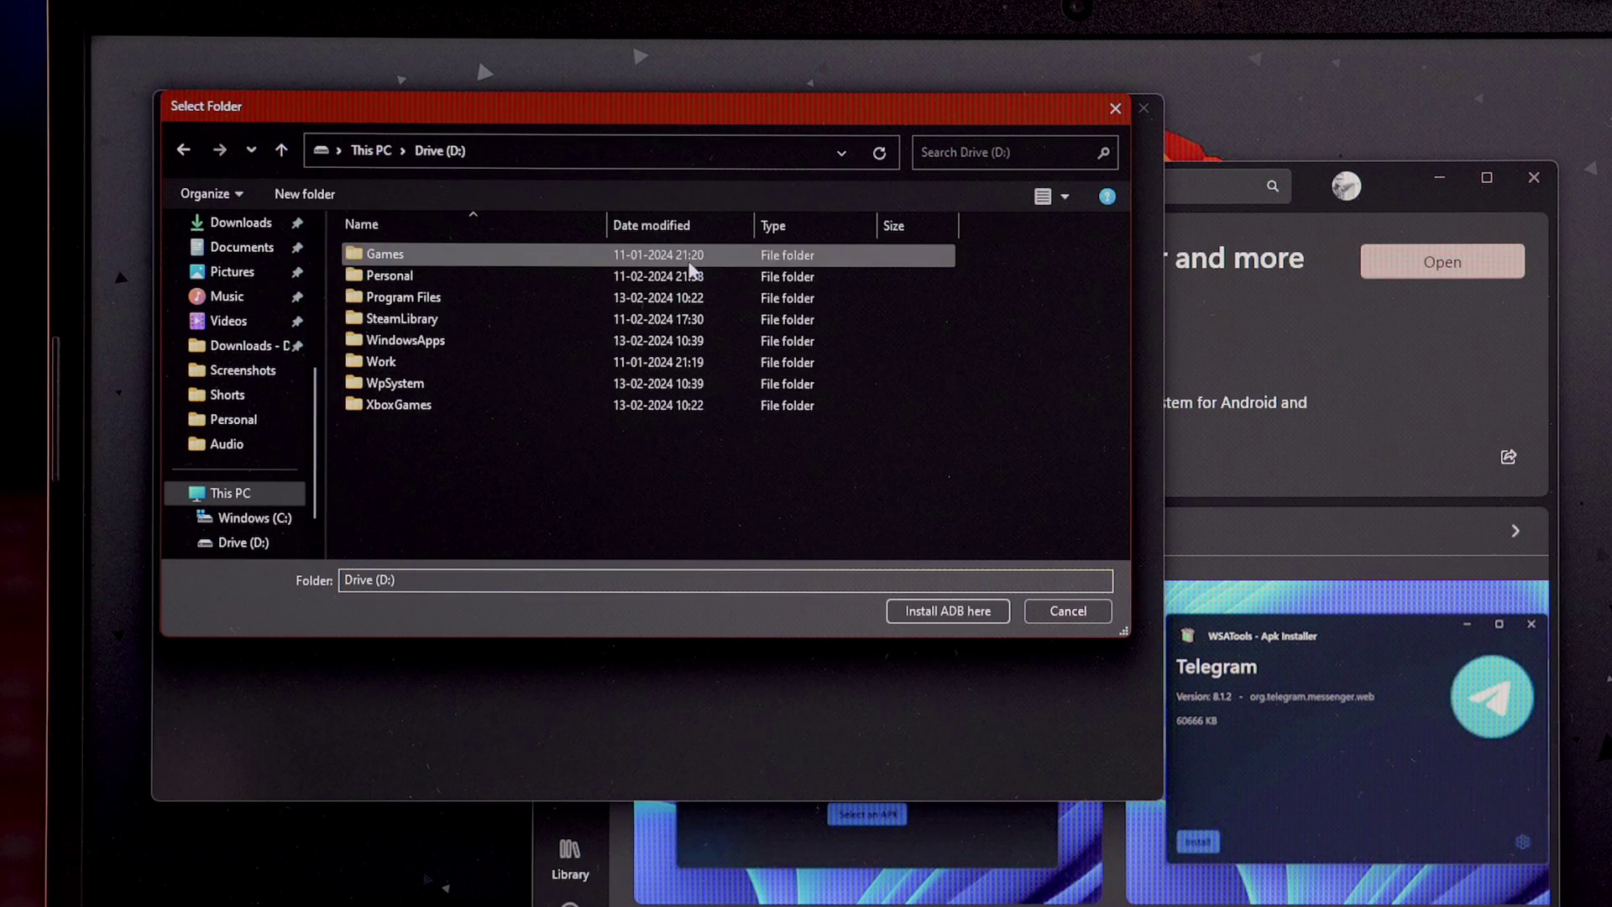
{"action": "double_click", "coordinate": [669, 276]}
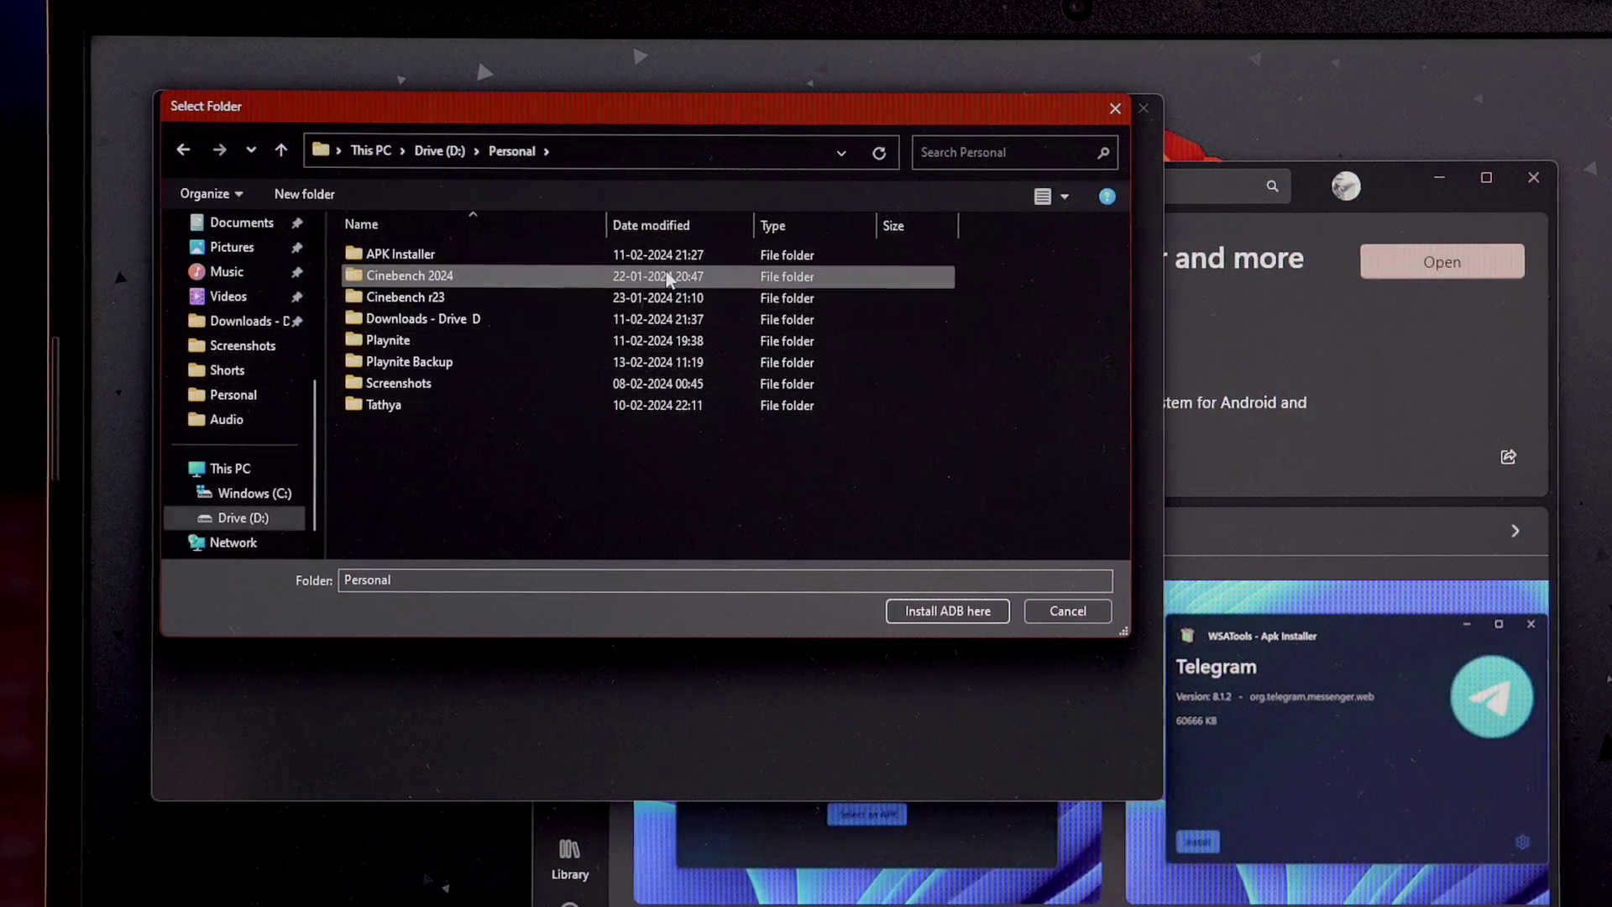
{"action": "left_click", "coordinate": [304, 194]}
{"action": "type", "text": "ADB Drivers New"}
{"action": "key", "text": "Return"}
{"action": "left_click", "coordinate": [510, 342]}
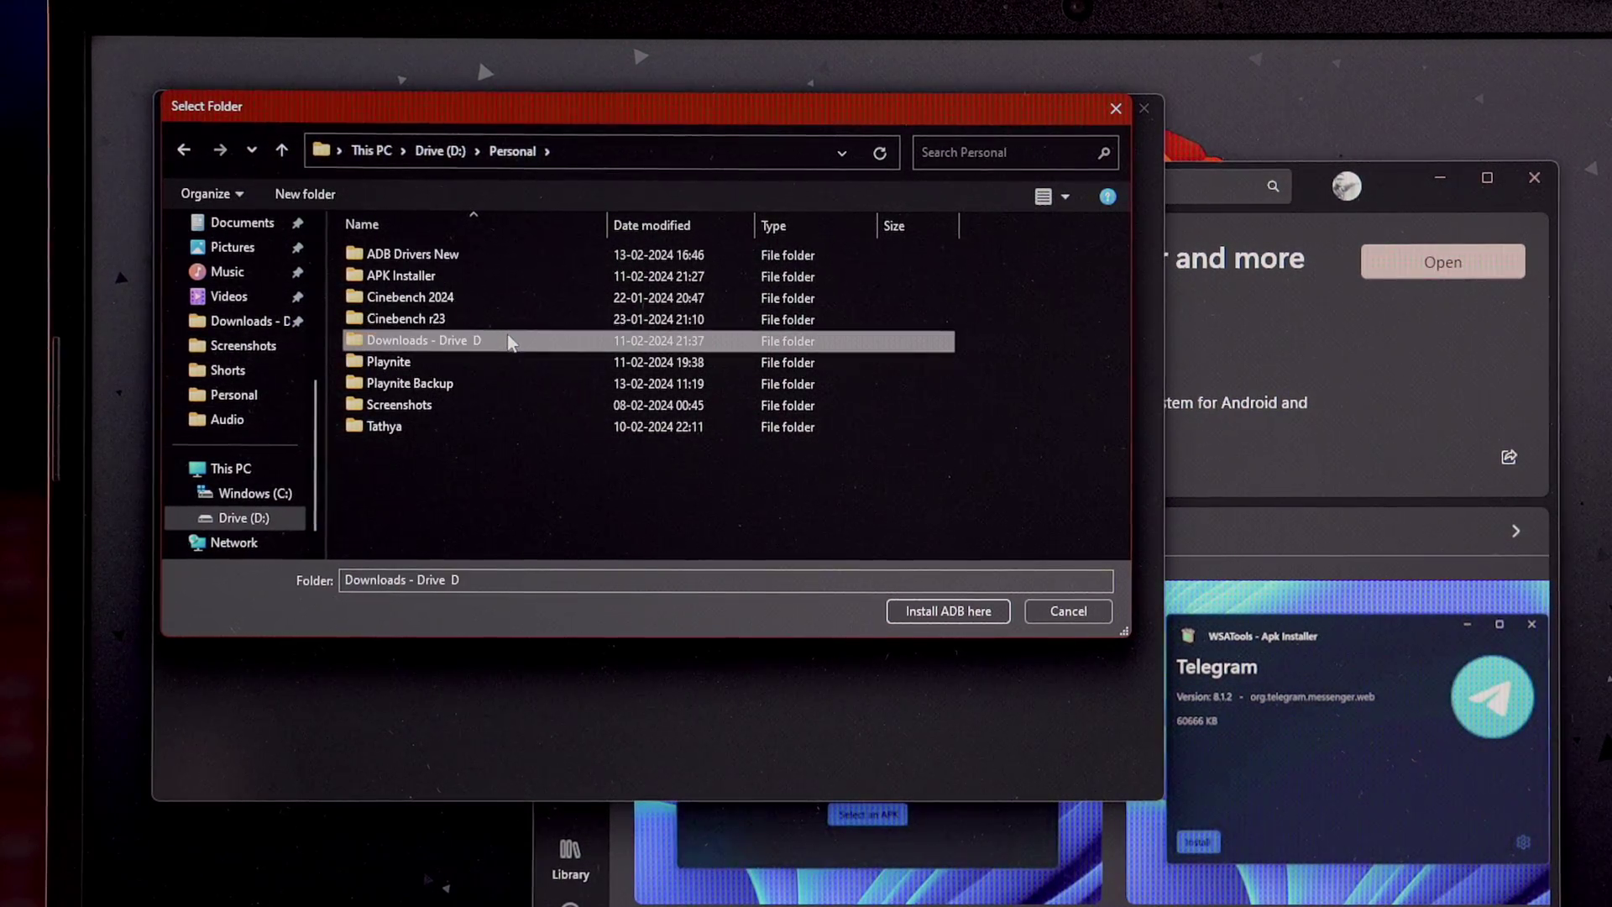
{"action": "double_click", "coordinate": [412, 253]}
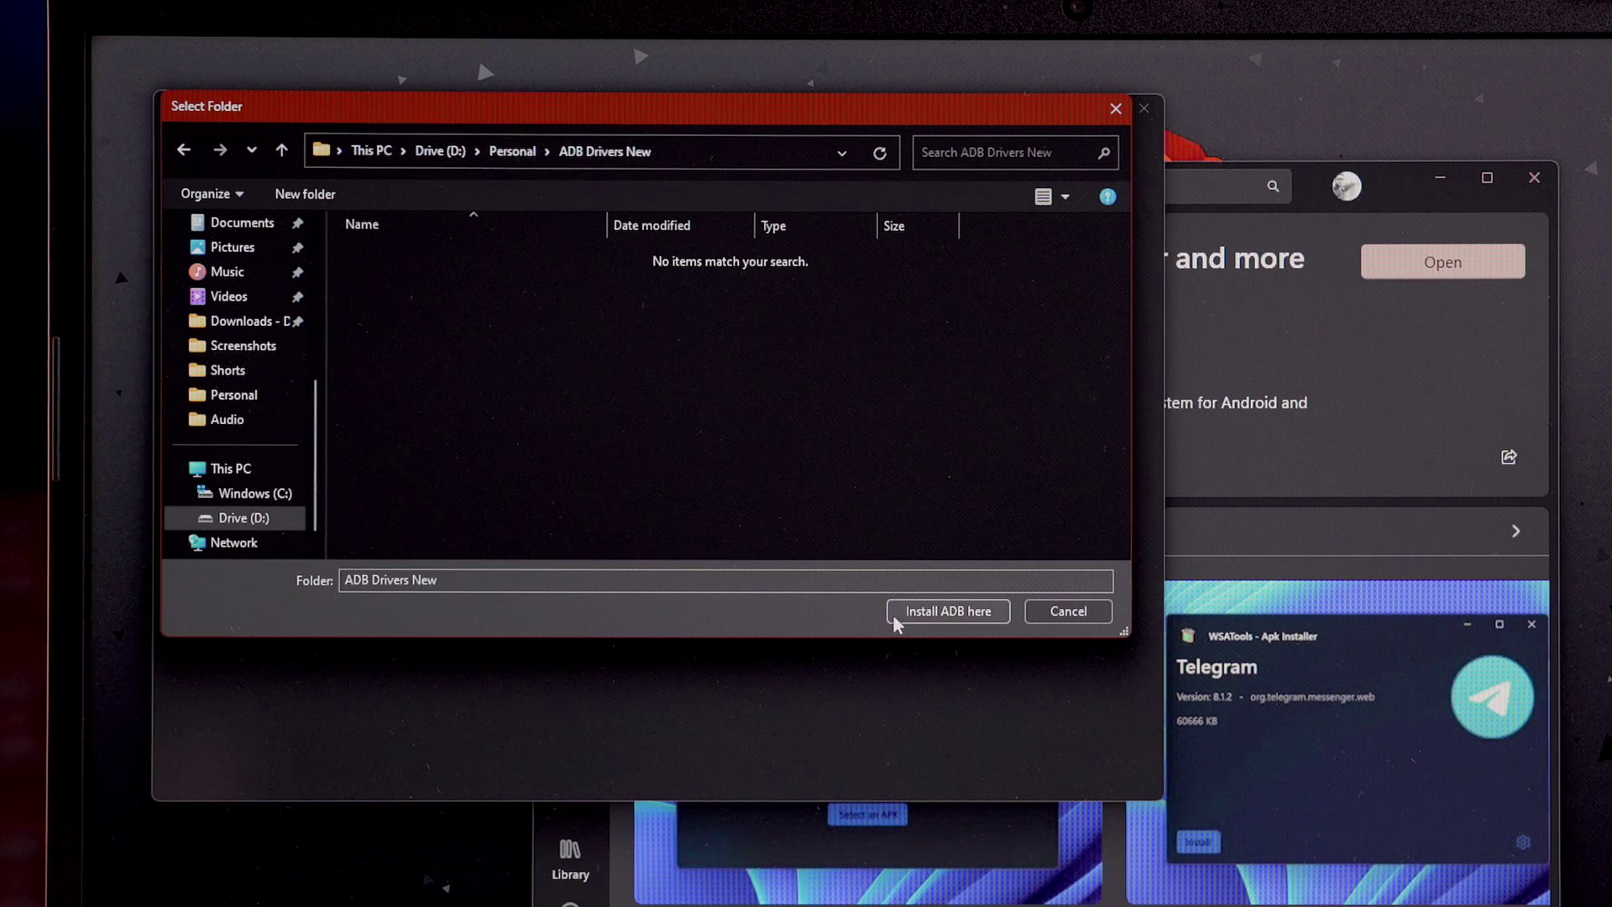
{"action": "left_click", "coordinate": [939, 611]}
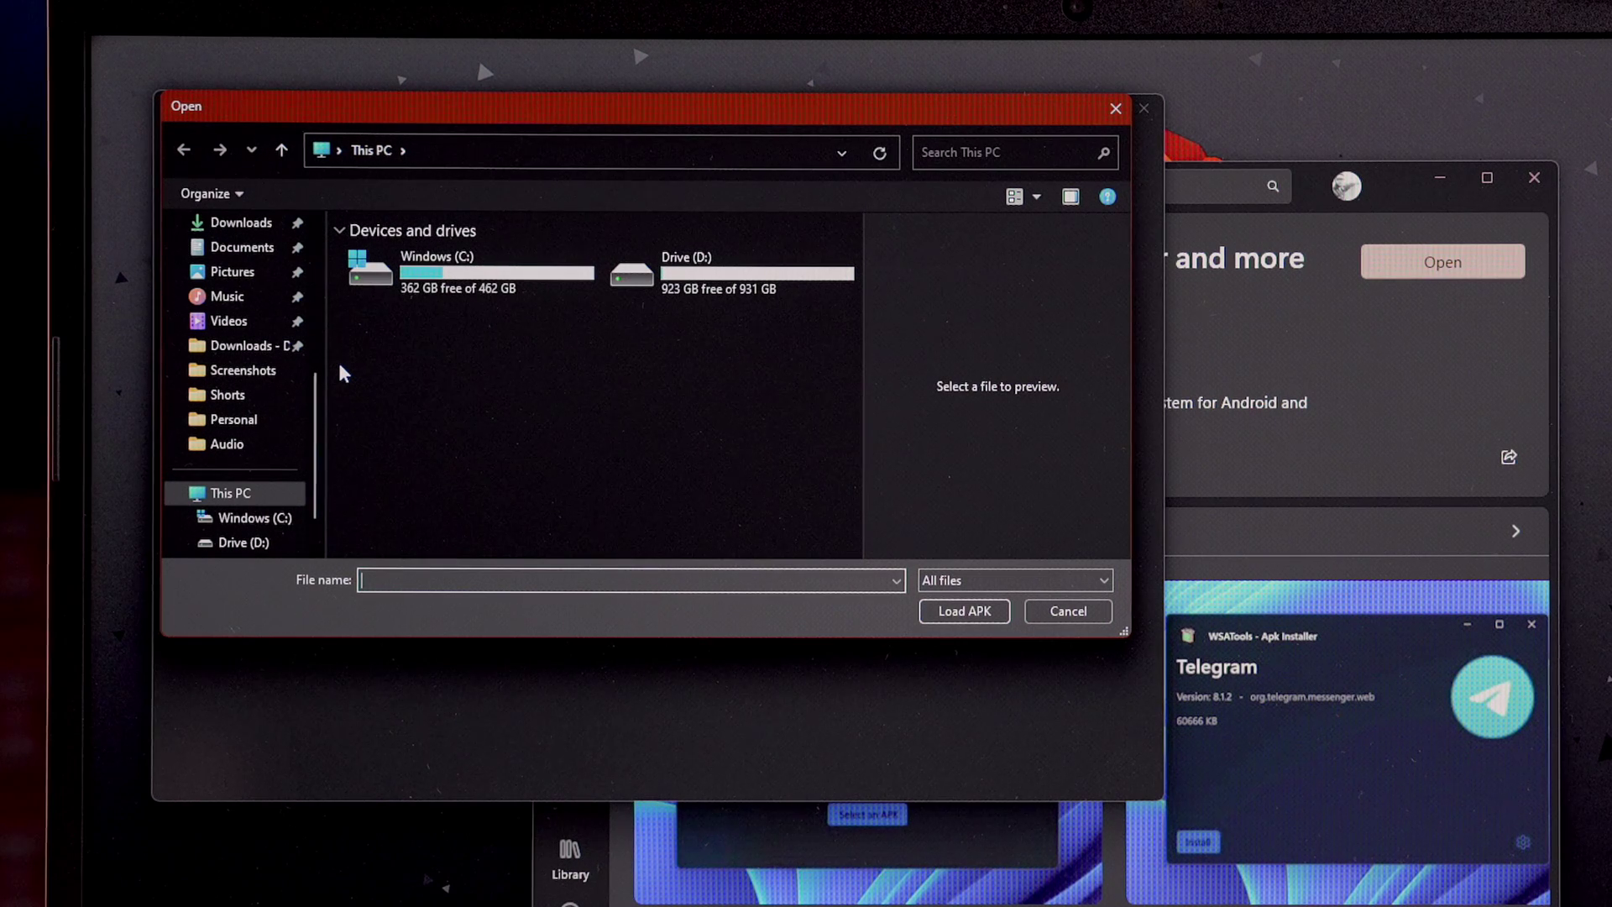
Load the APKPure .apk from Downloads and allow ADB debugging so it installs
{"action": "left_click", "coordinate": [237, 223]}
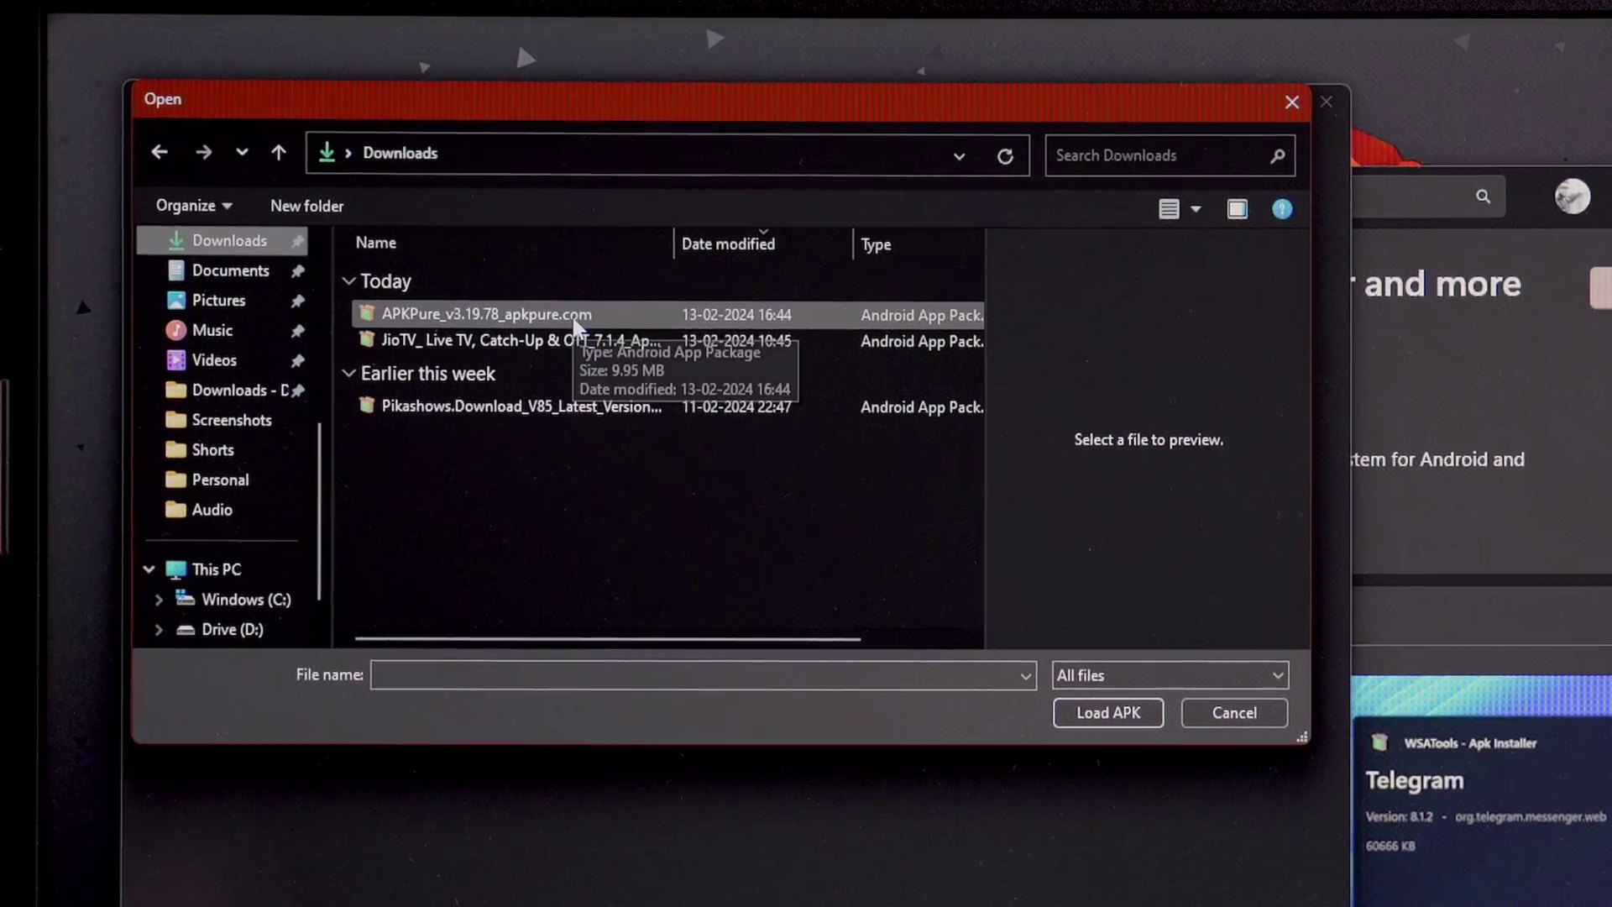
{"action": "left_click", "coordinate": [577, 316]}
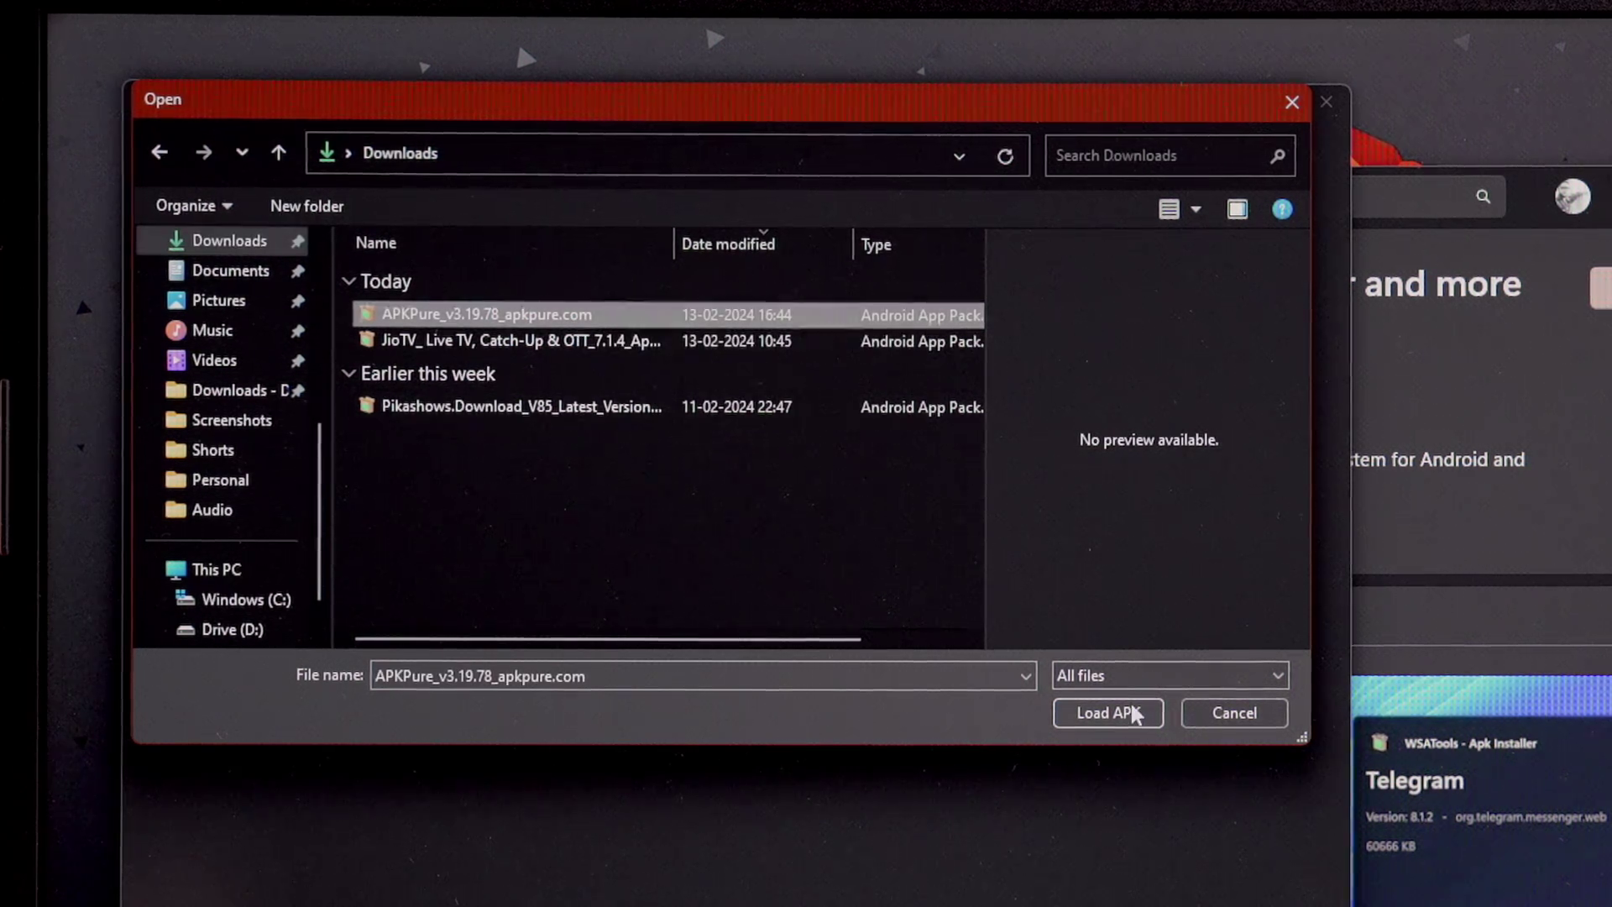
{"action": "left_click", "coordinate": [1108, 713]}
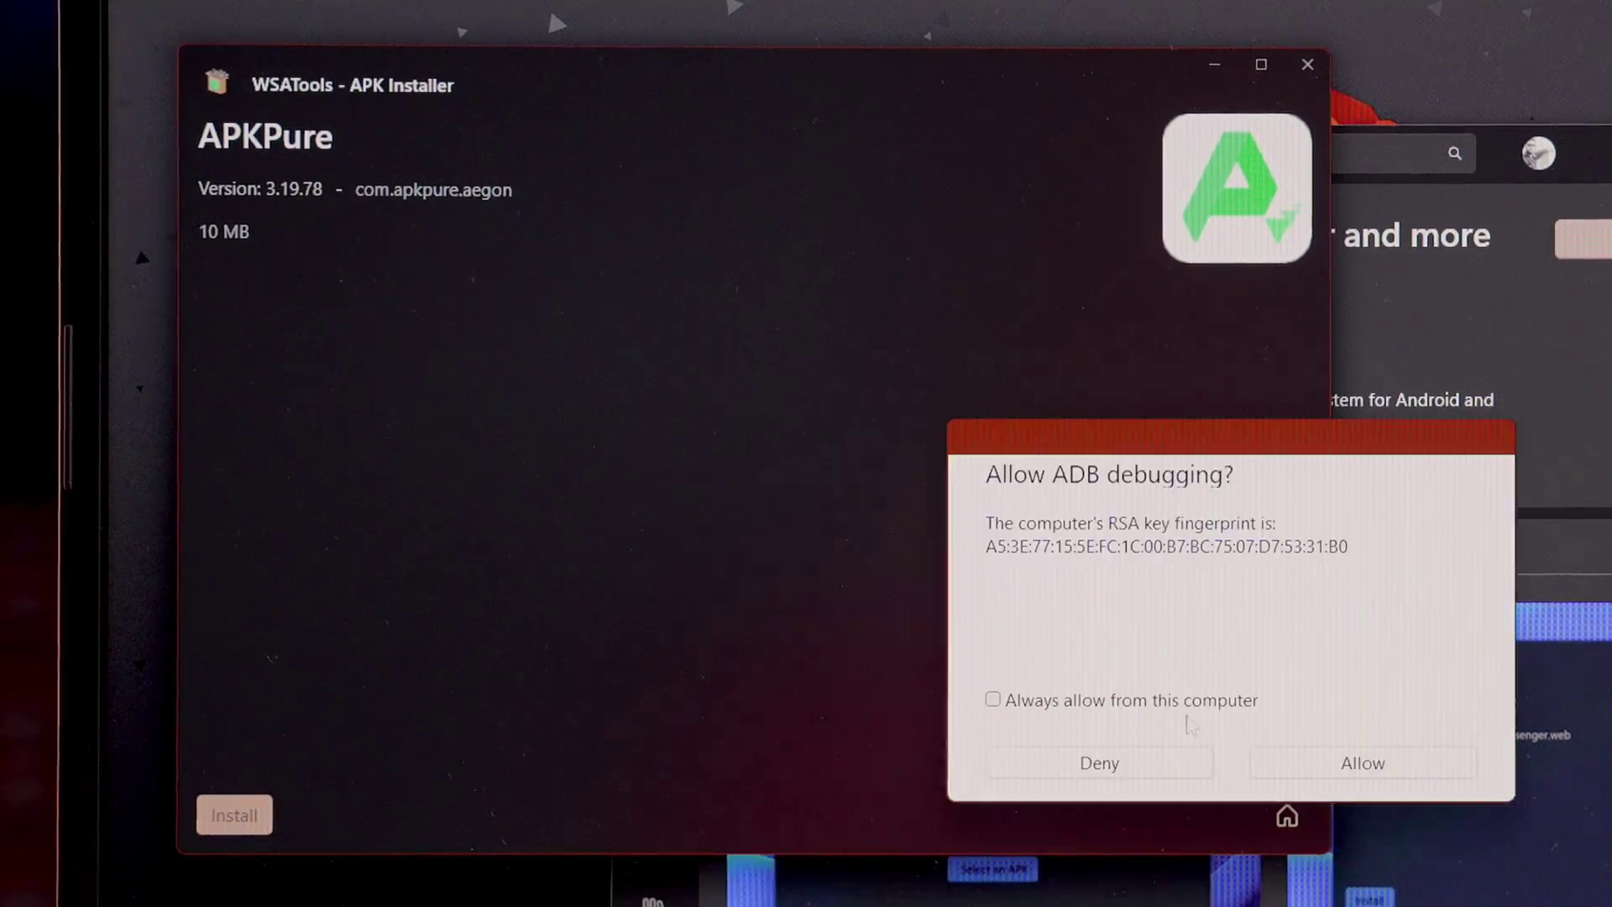
{"action": "left_click", "coordinate": [1316, 760]}
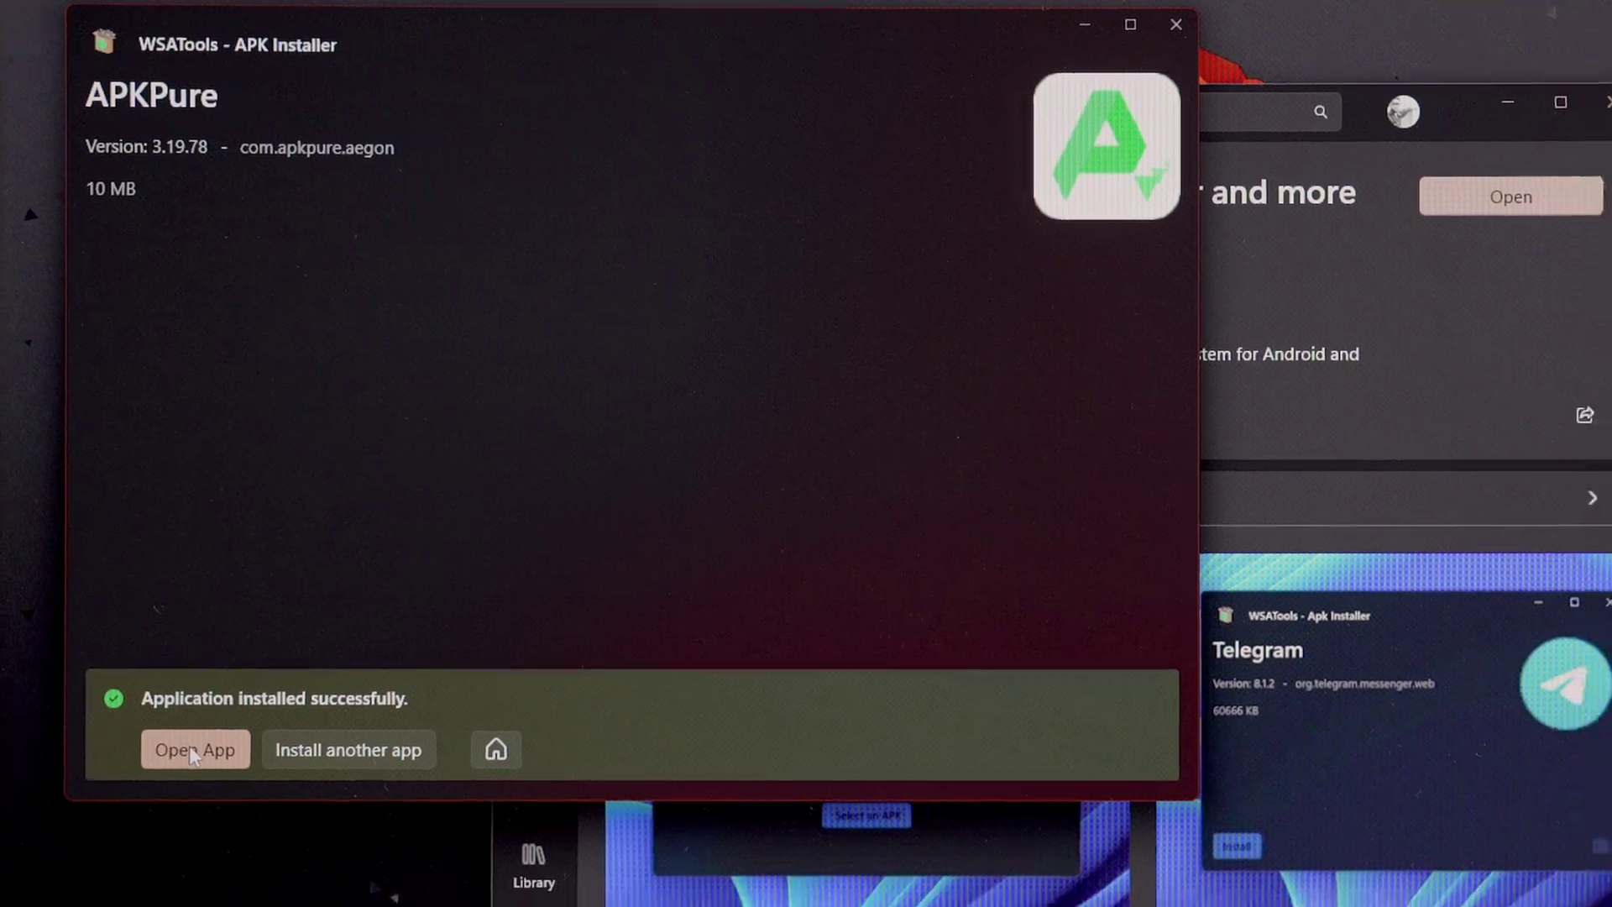
Launch APKPure, allow its phone-calls and storage permissions, and dismiss the Must-Have Apps suggestions
{"action": "left_click", "coordinate": [189, 746]}
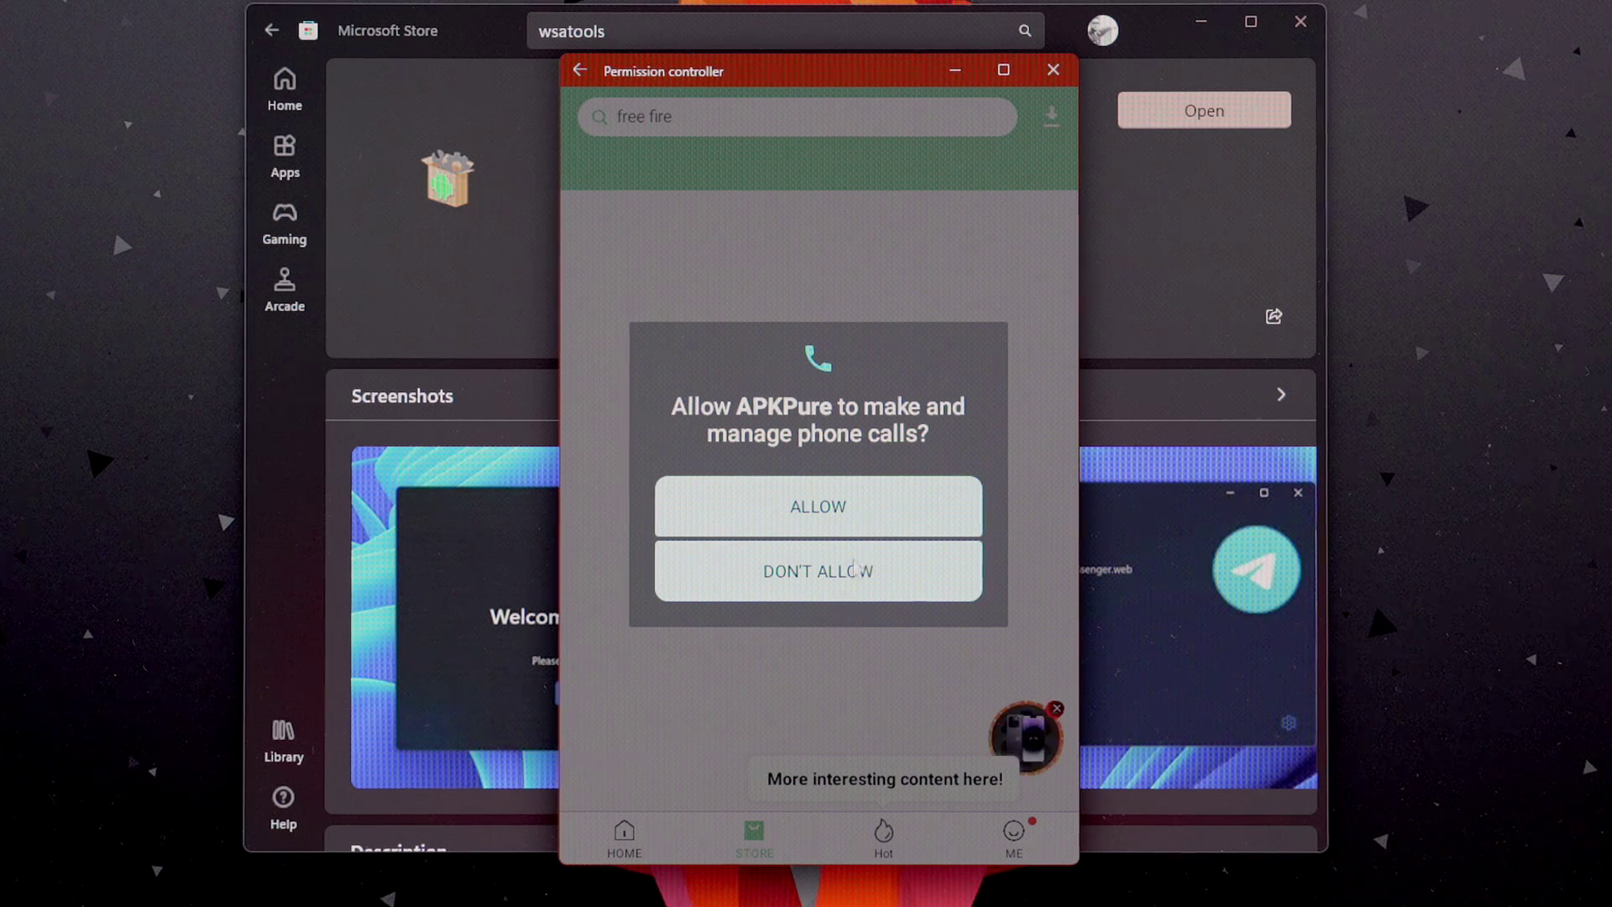
{"action": "left_click", "coordinate": [873, 508]}
{"action": "left_click", "coordinate": [873, 508]}
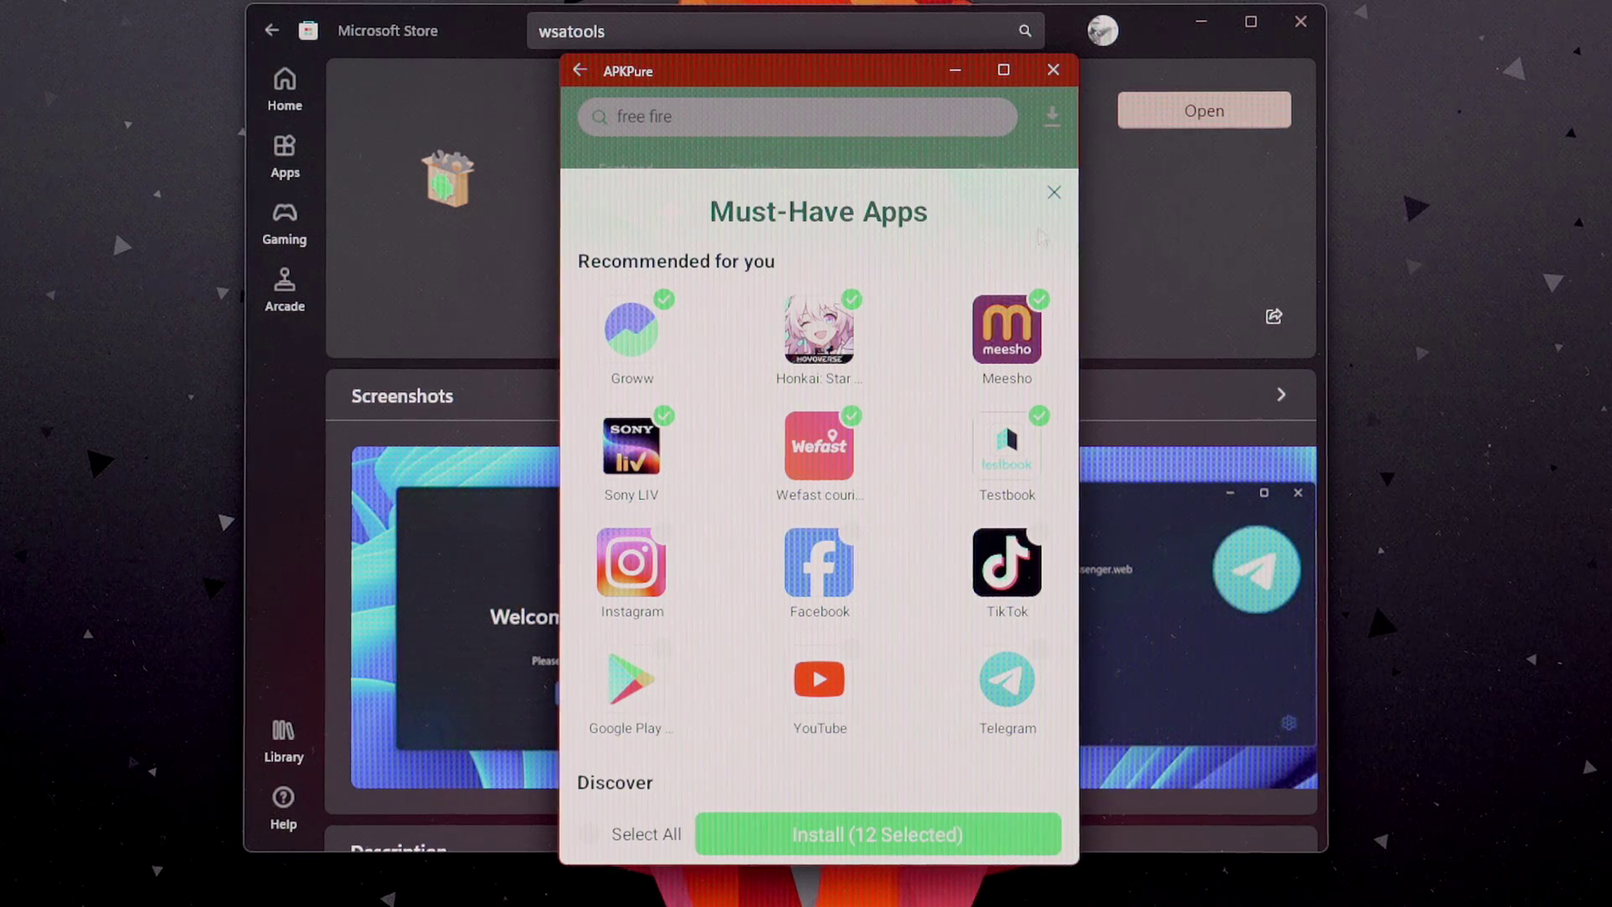
{"action": "left_click", "coordinate": [1053, 192]}
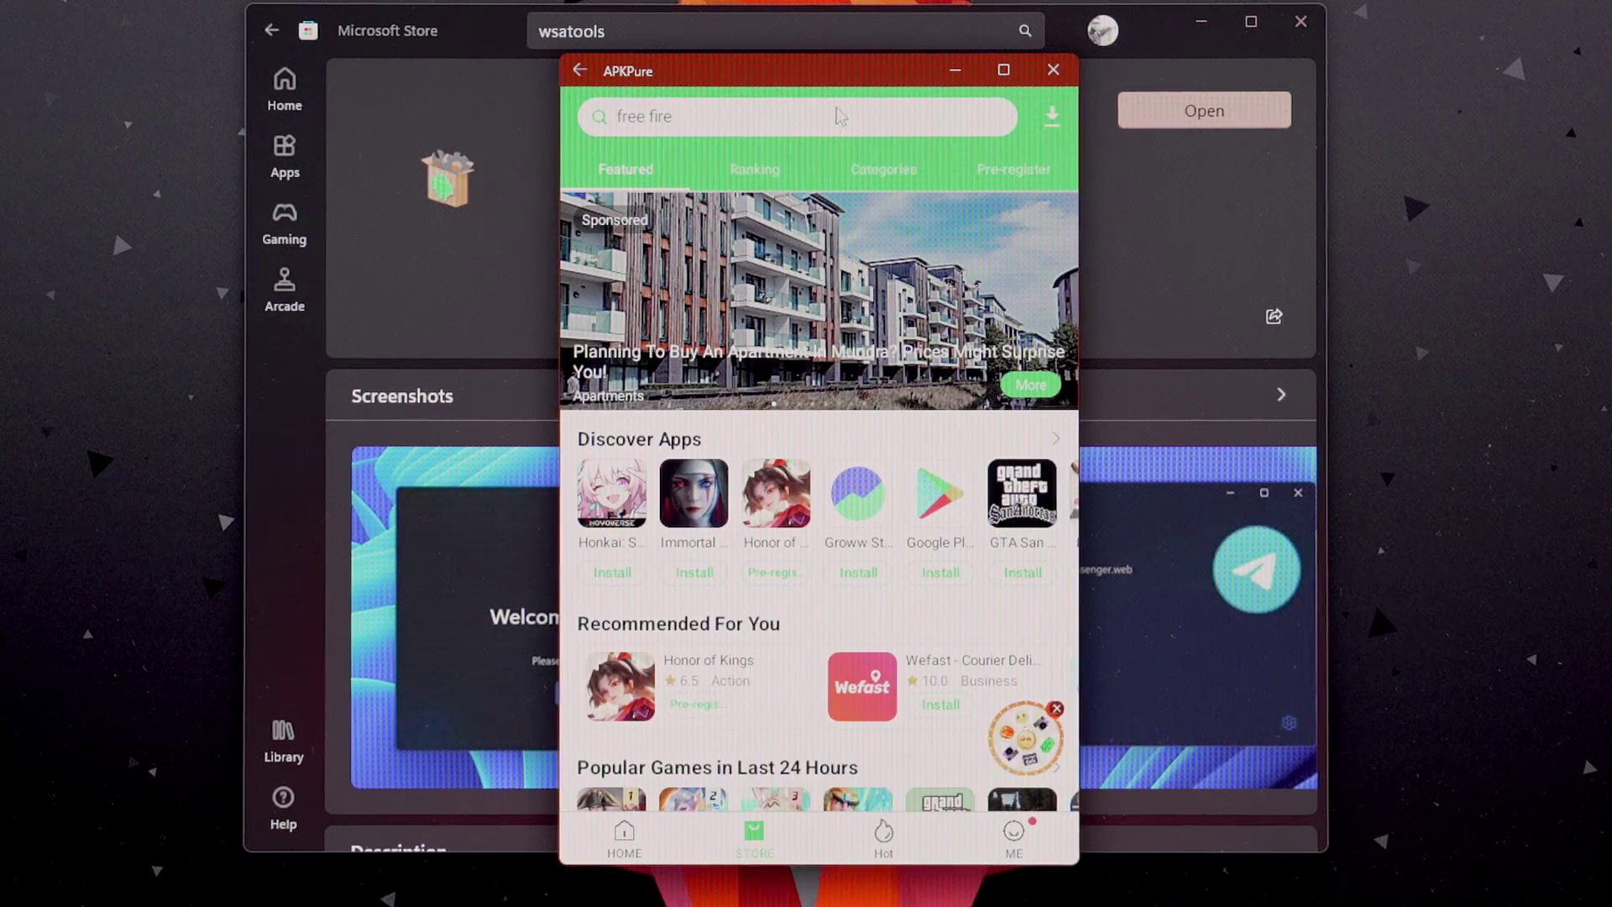
Search APKPure for 'messenger' and start installing Messenger Lite
{"action": "left_click", "coordinate": [819, 118]}
{"action": "type", "text": "messenger"}
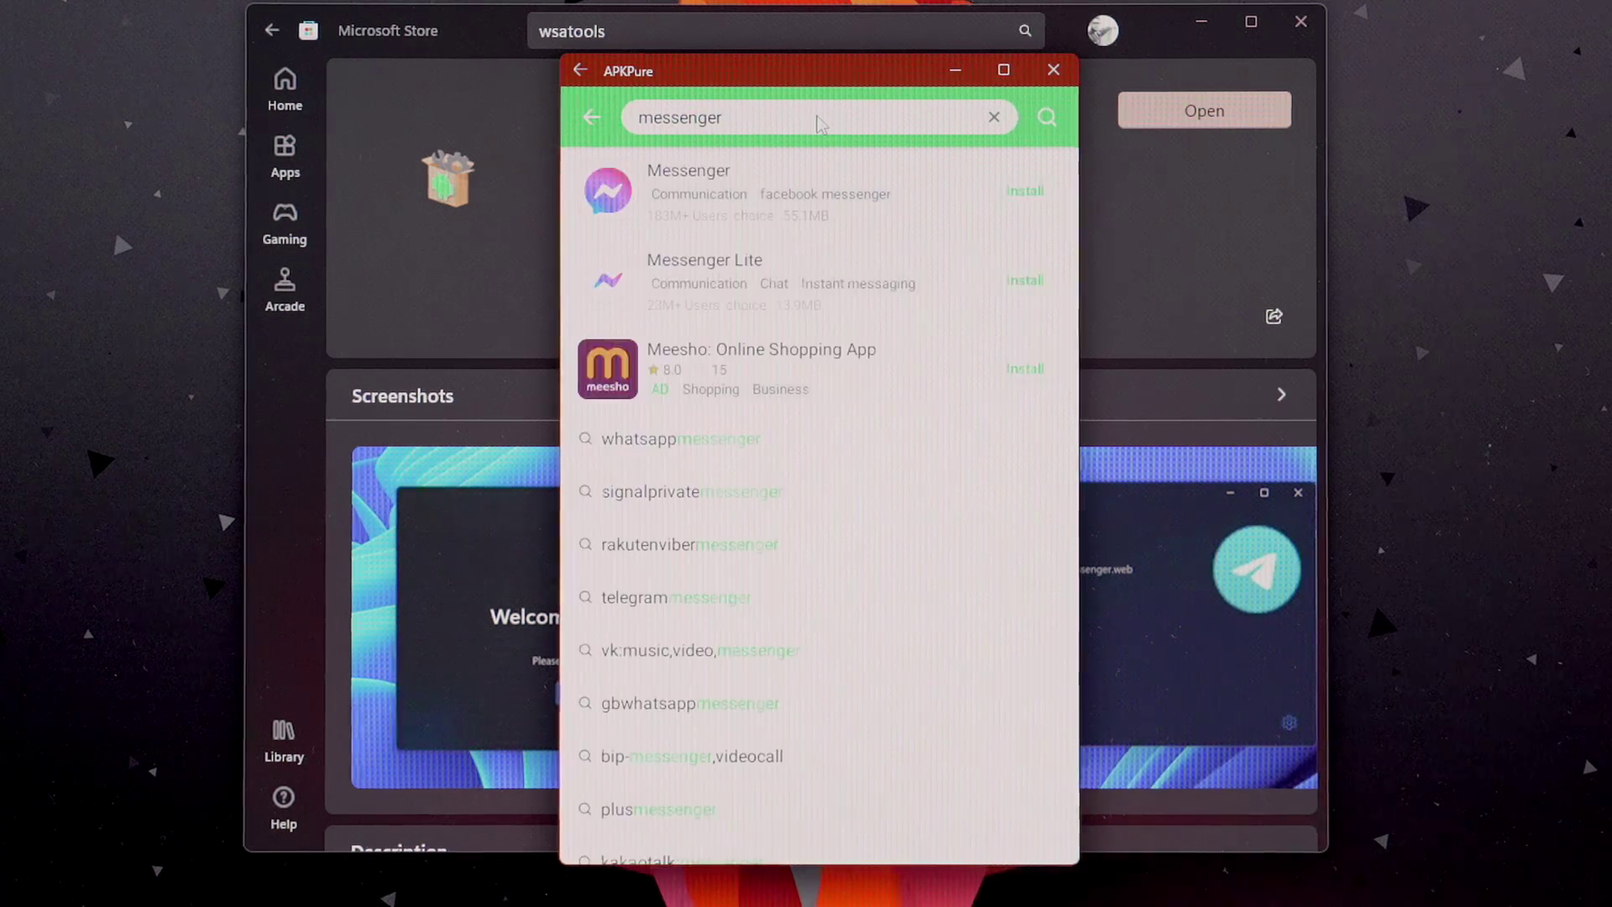
{"action": "key", "text": "Return"}
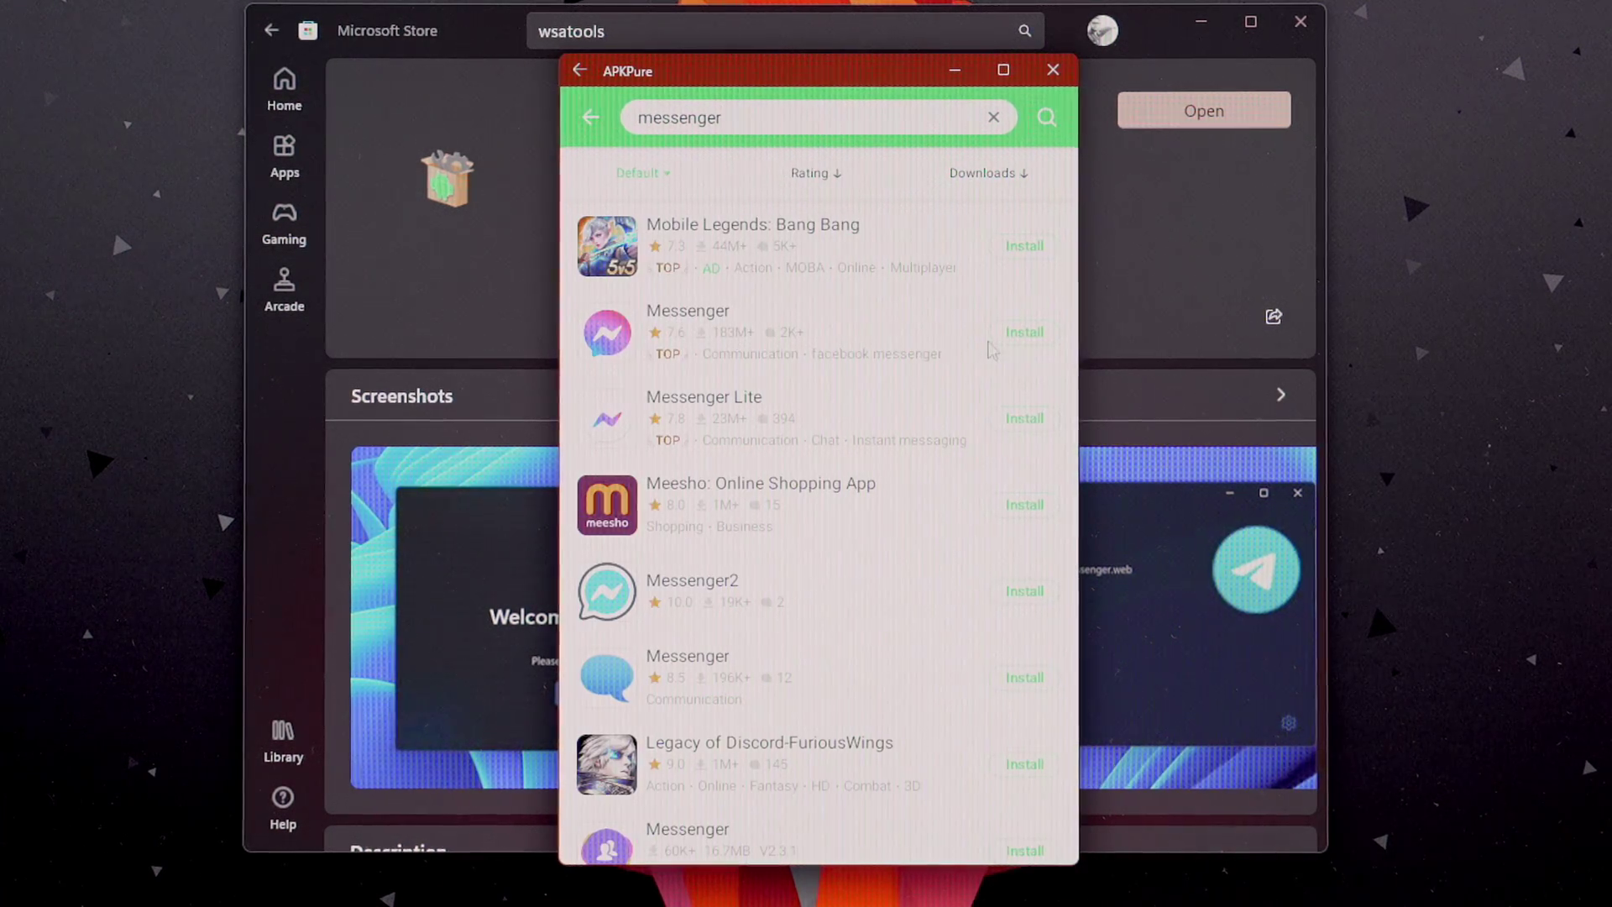
{"action": "left_click", "coordinate": [1025, 418]}
Allow installs from APKPure, install and open Messenger Lite, then close it
{"action": "left_click", "coordinate": [1039, 477]}
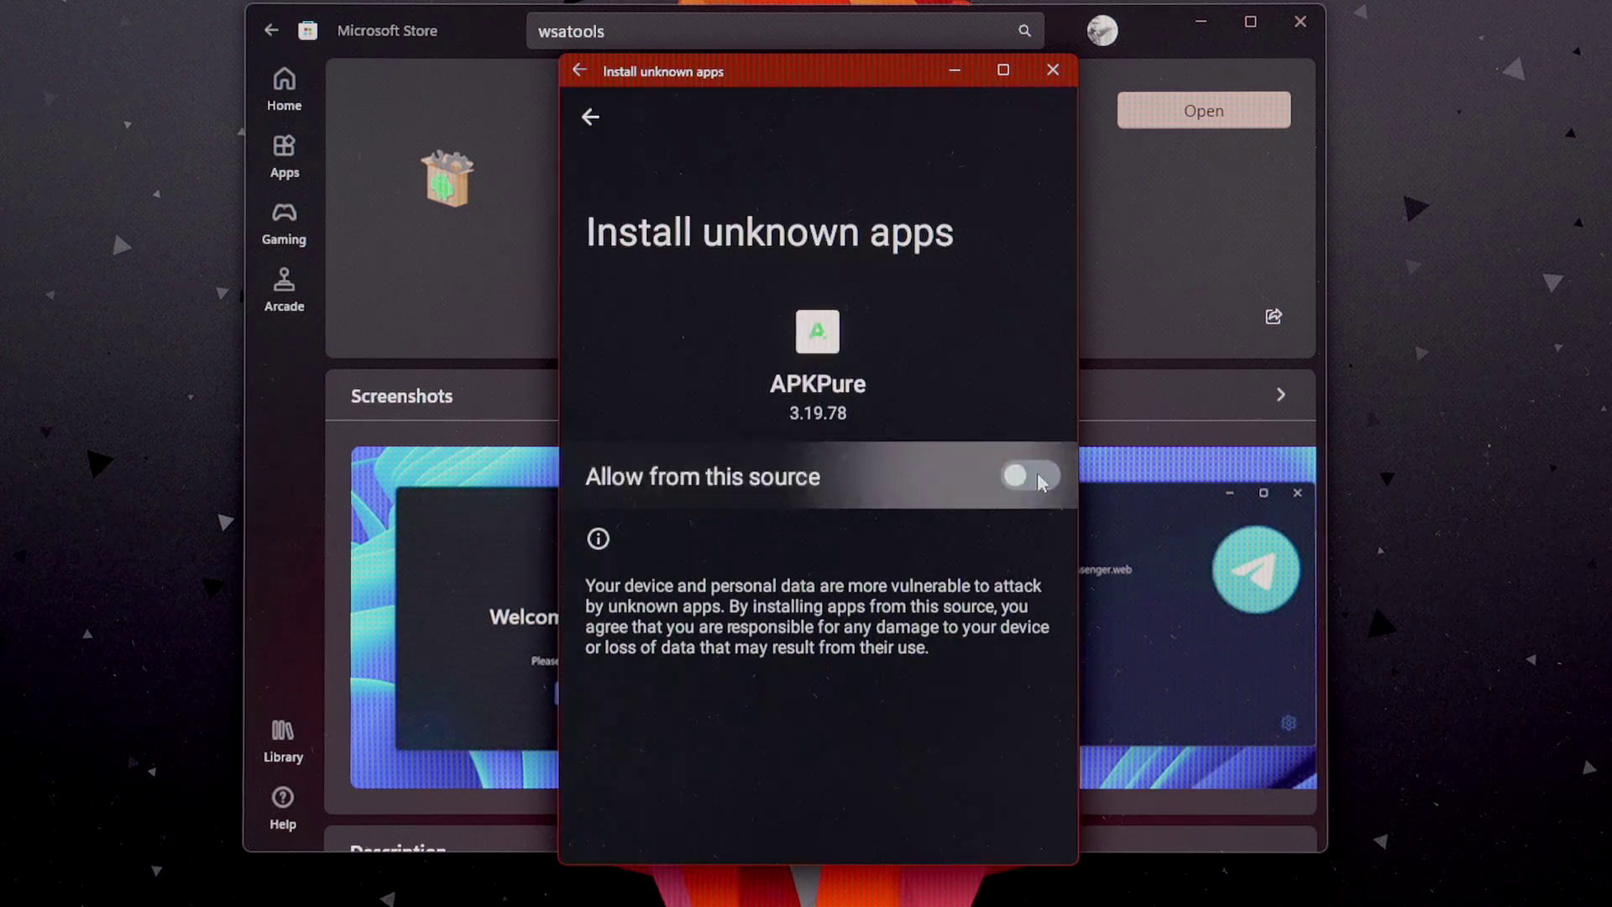
{"action": "left_click", "coordinate": [591, 115]}
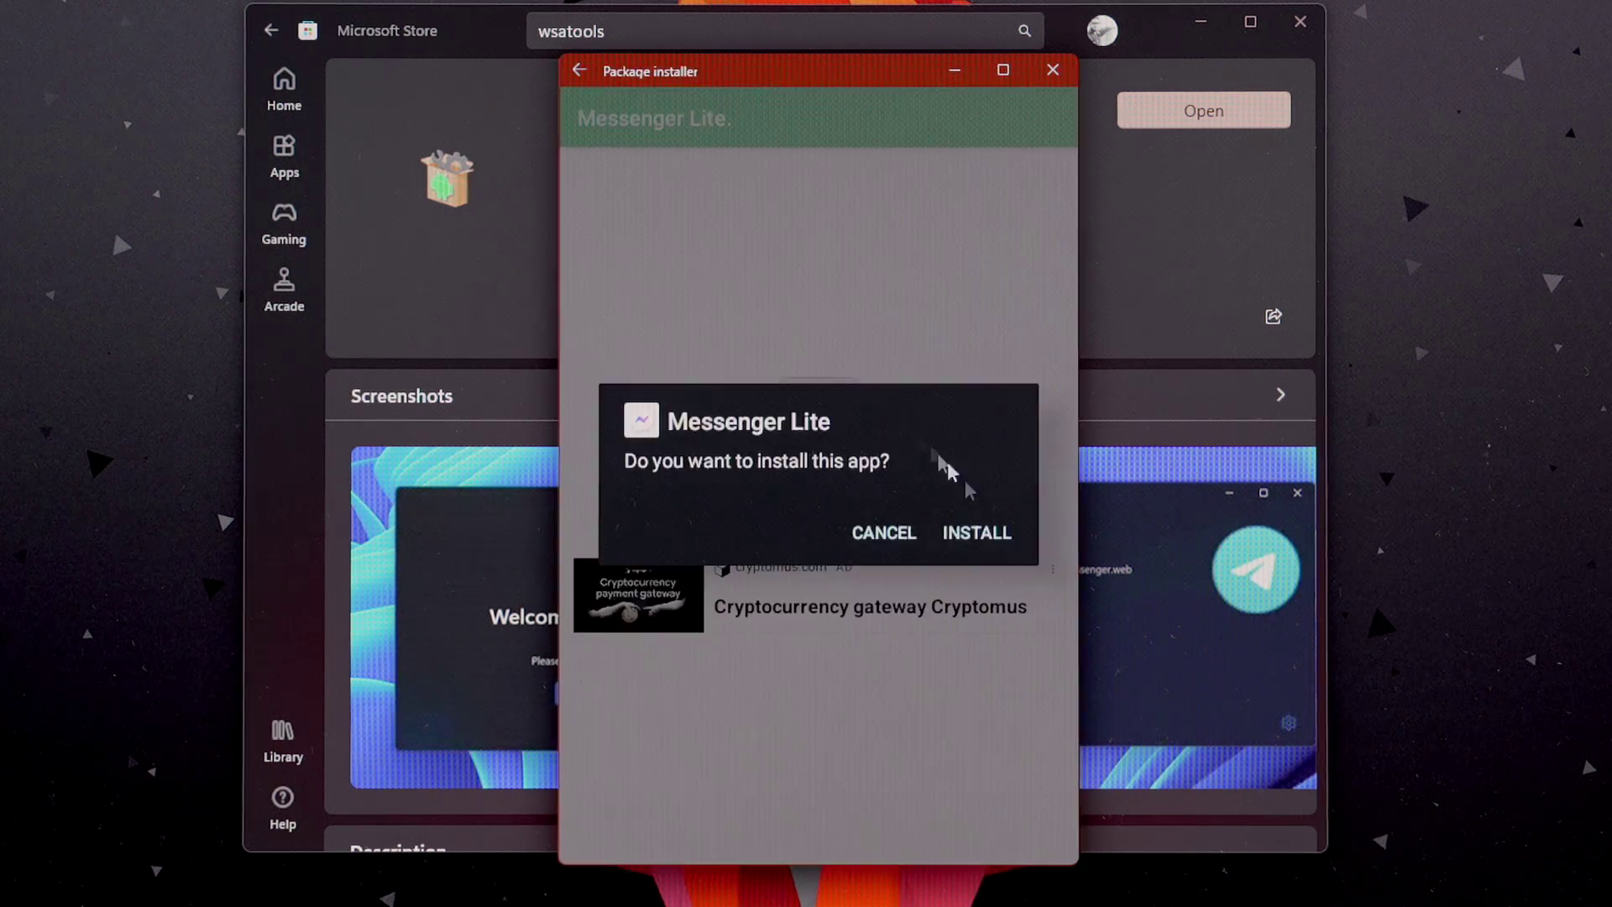
{"action": "left_click", "coordinate": [991, 532]}
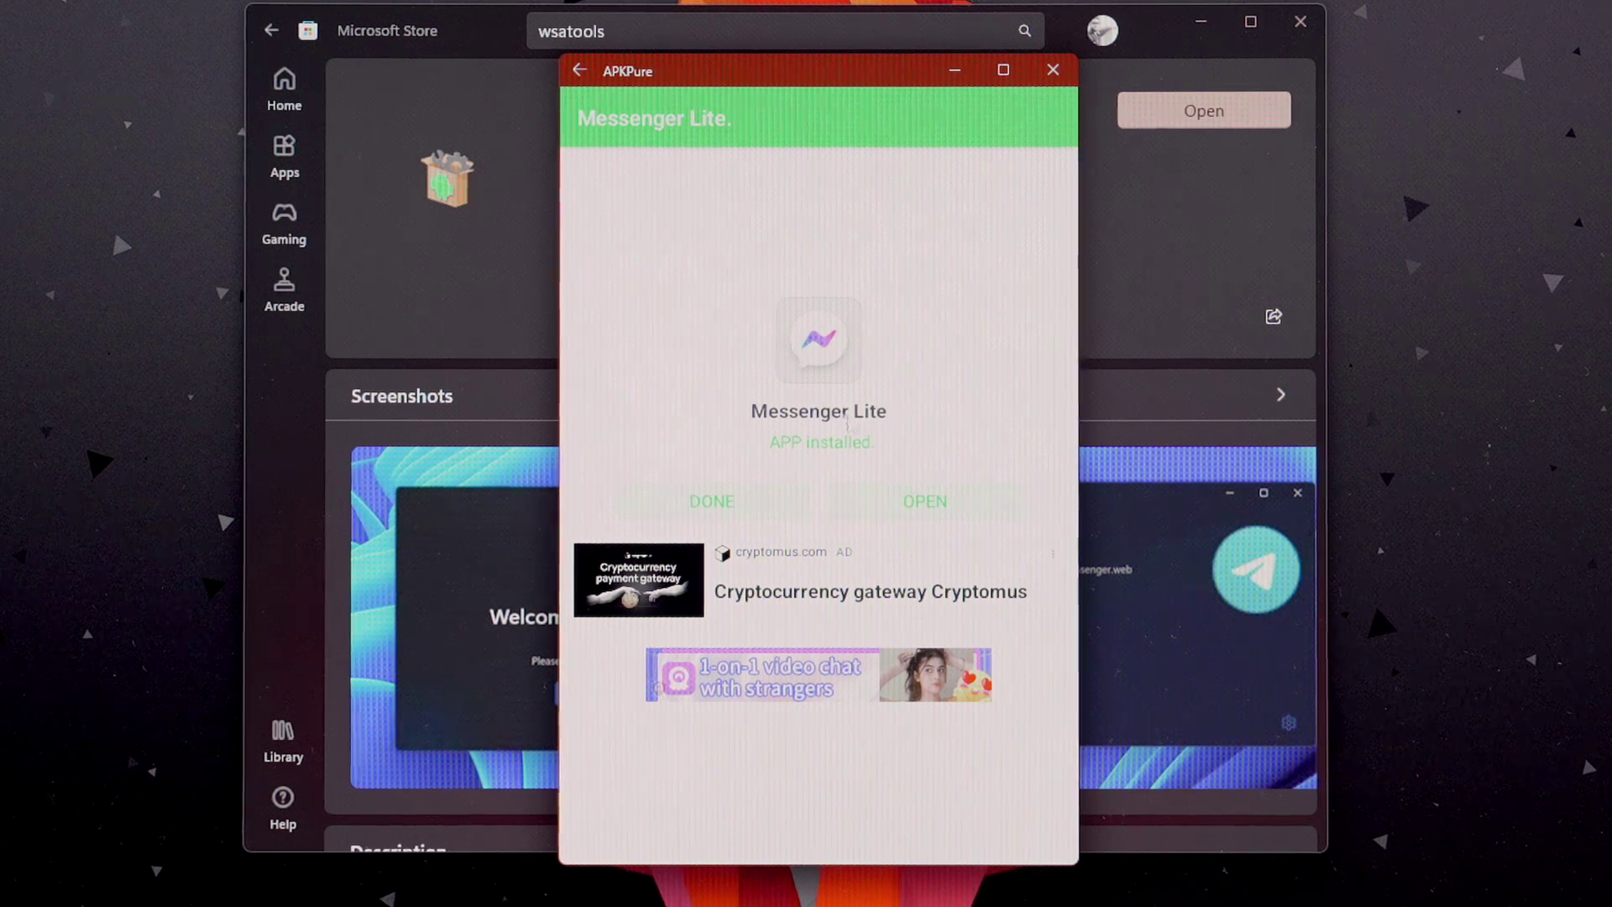
{"action": "left_click", "coordinate": [915, 502]}
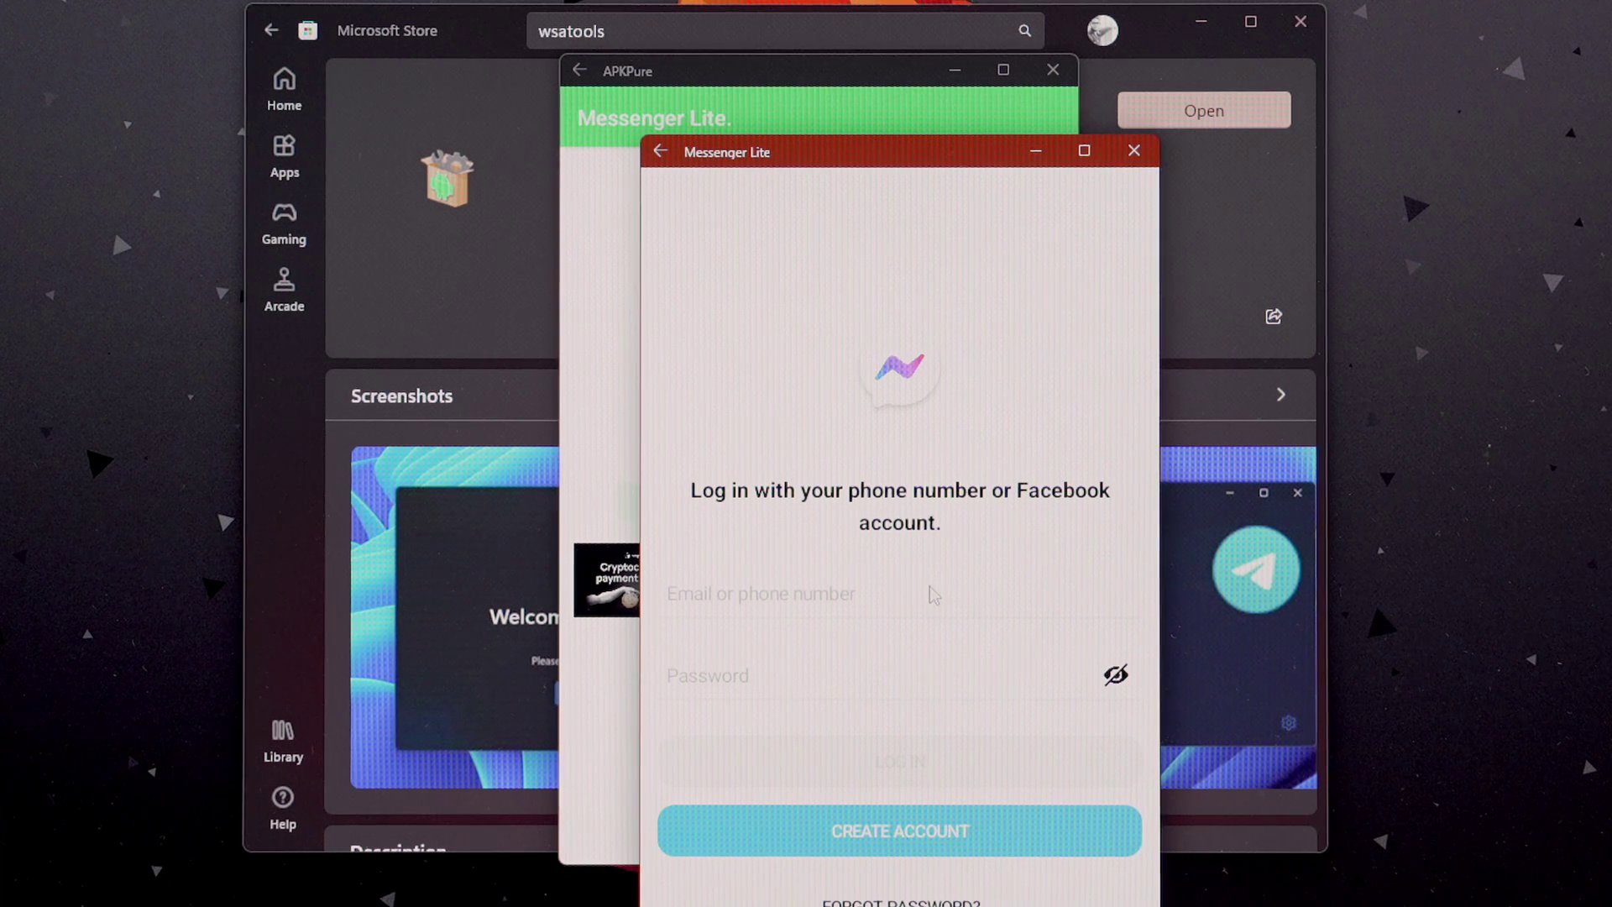
{"action": "left_click", "coordinate": [1121, 153]}
Close APKPure, minimize the Microsoft Store, and bring up Windows Subsystem for Android settings
{"action": "left_click", "coordinate": [1053, 71]}
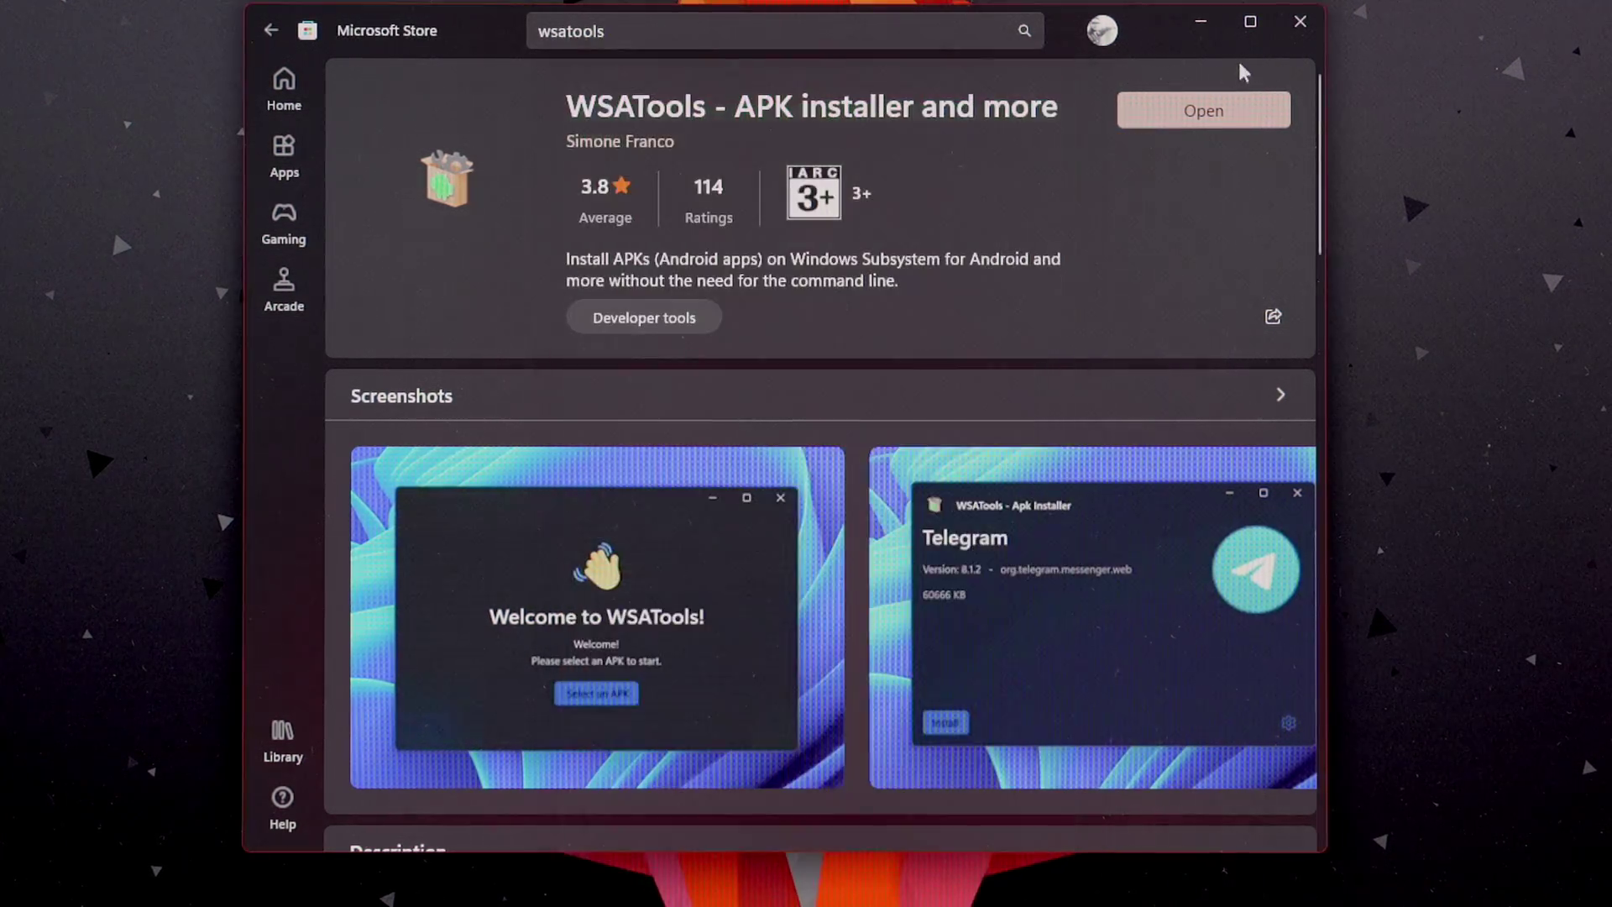
{"action": "left_click", "coordinate": [1187, 34]}
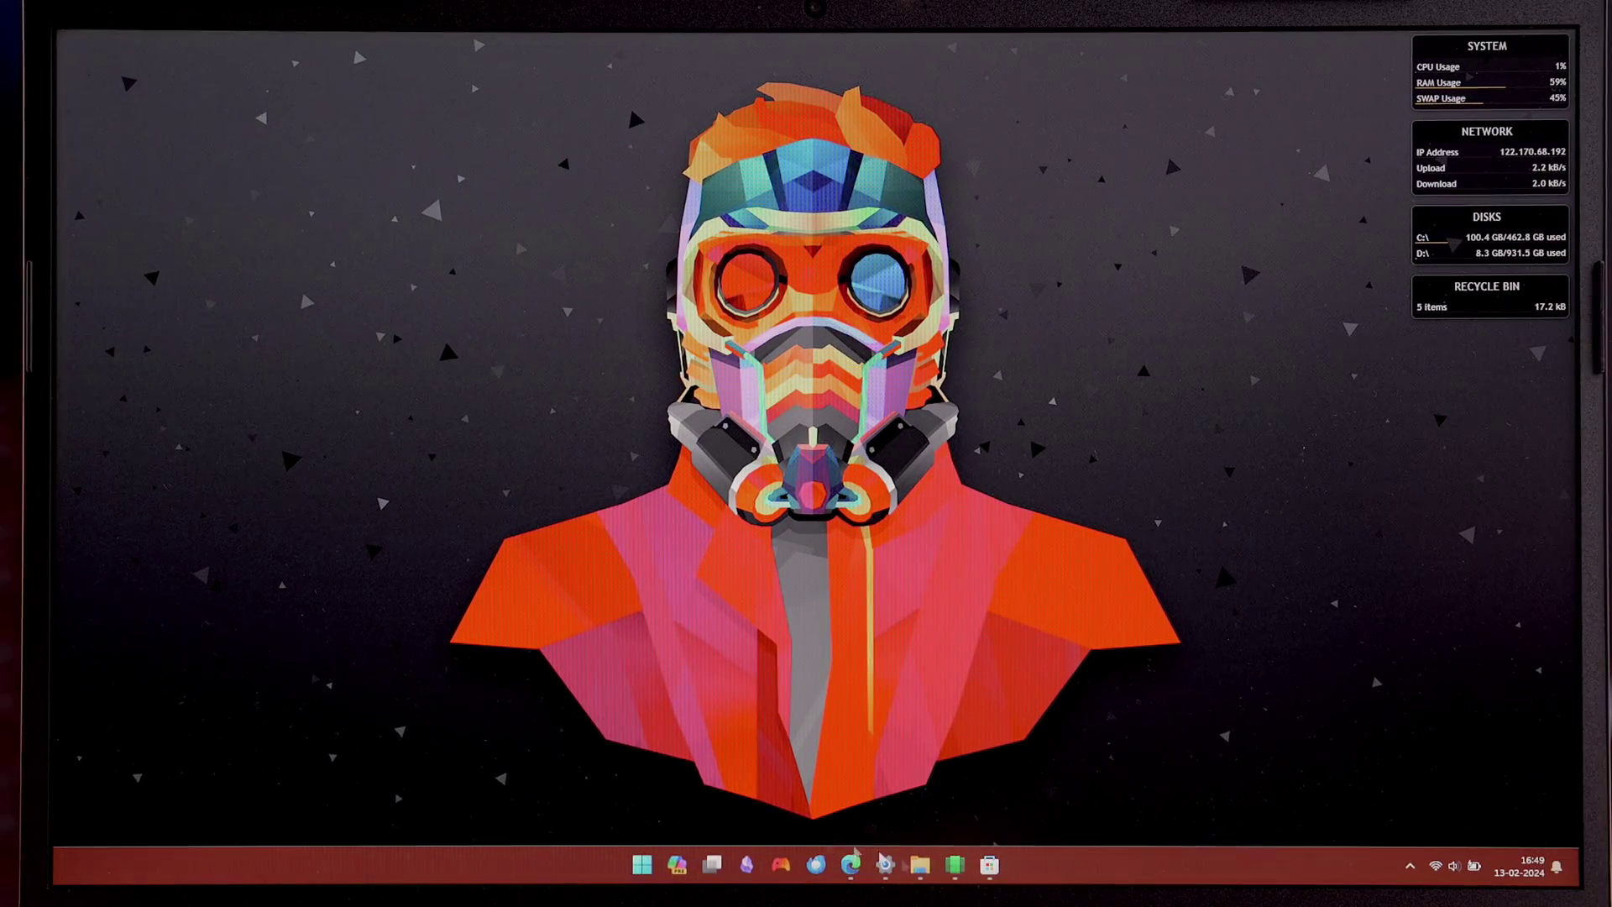
{"action": "left_click", "coordinate": [955, 865]}
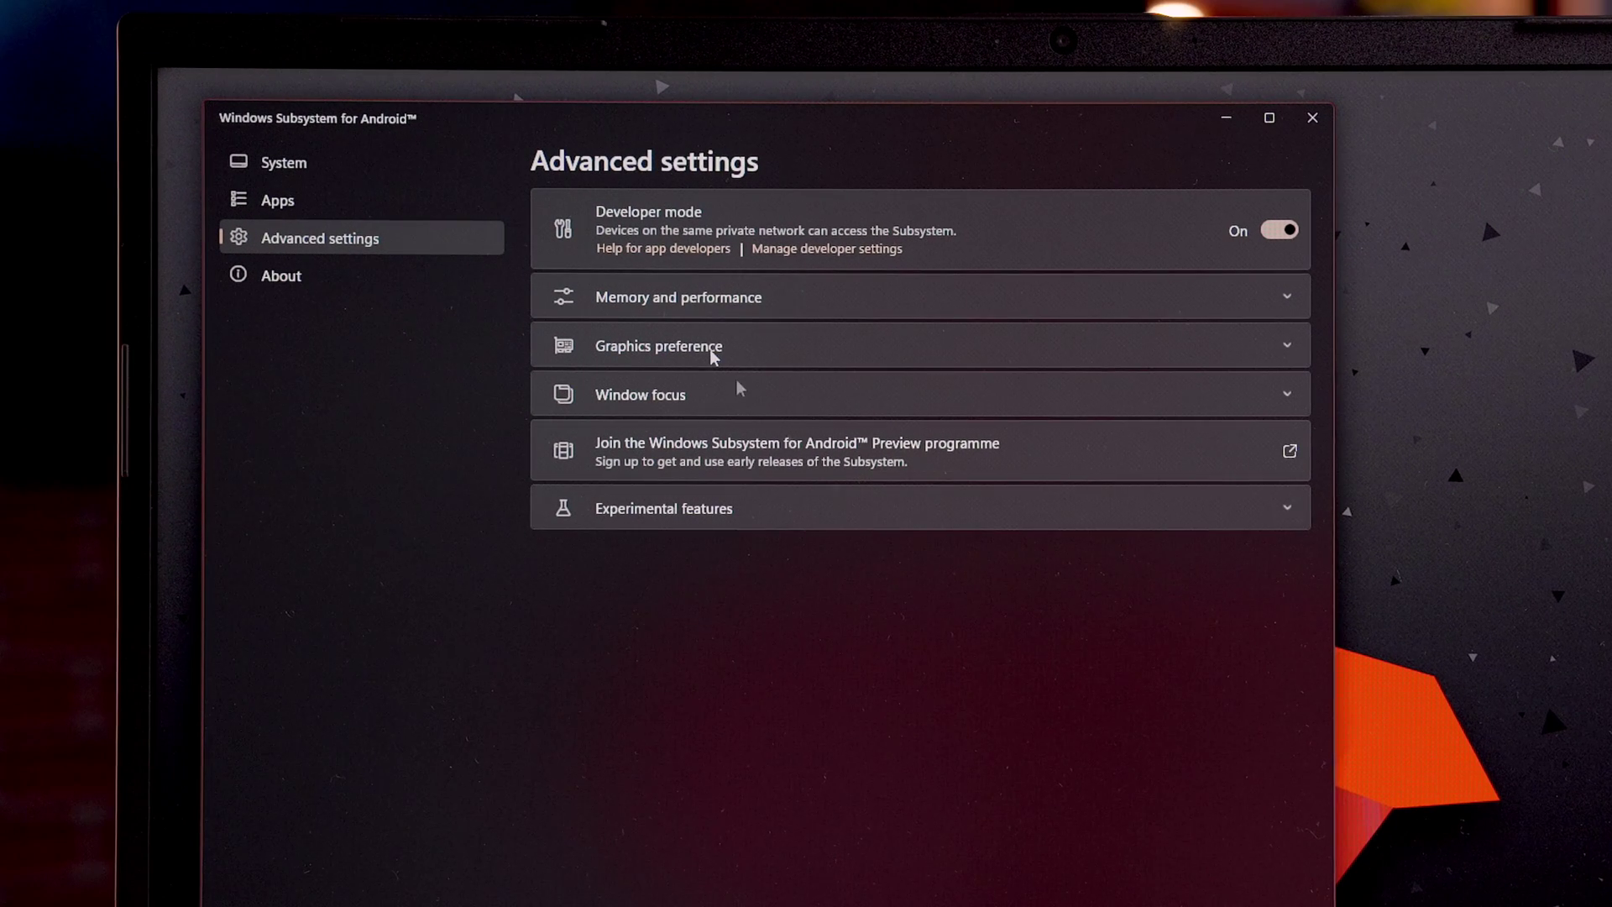
Find Messenger Lite in the installed Apps list and open its App info page
{"action": "left_click", "coordinate": [305, 205]}
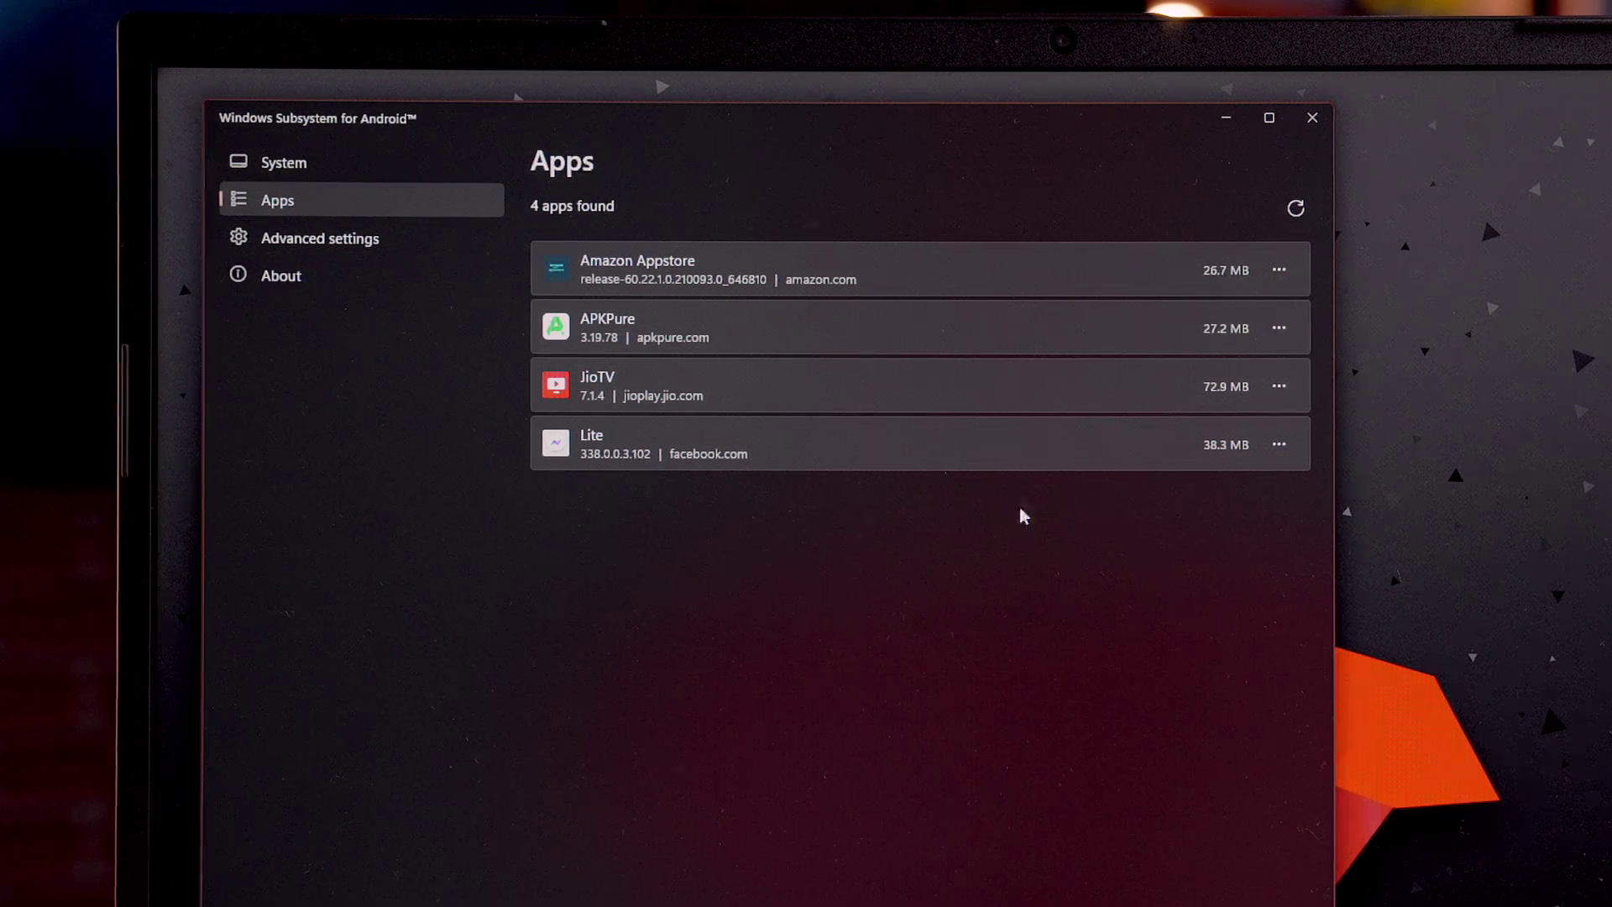
{"action": "left_click", "coordinate": [1280, 454]}
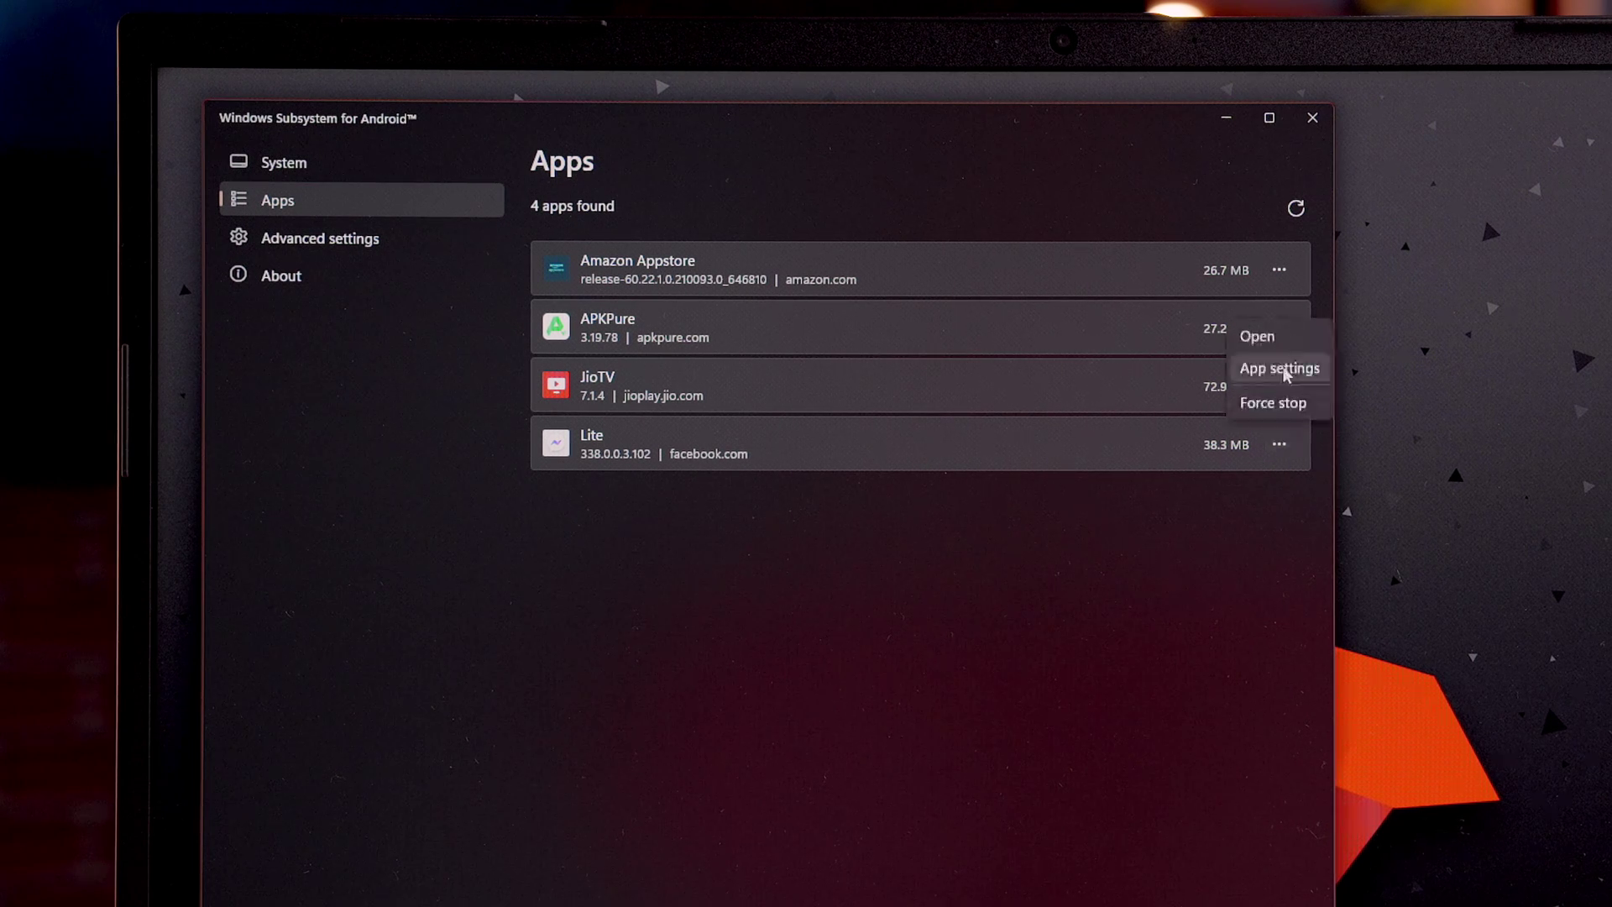
{"action": "left_click", "coordinate": [1278, 366]}
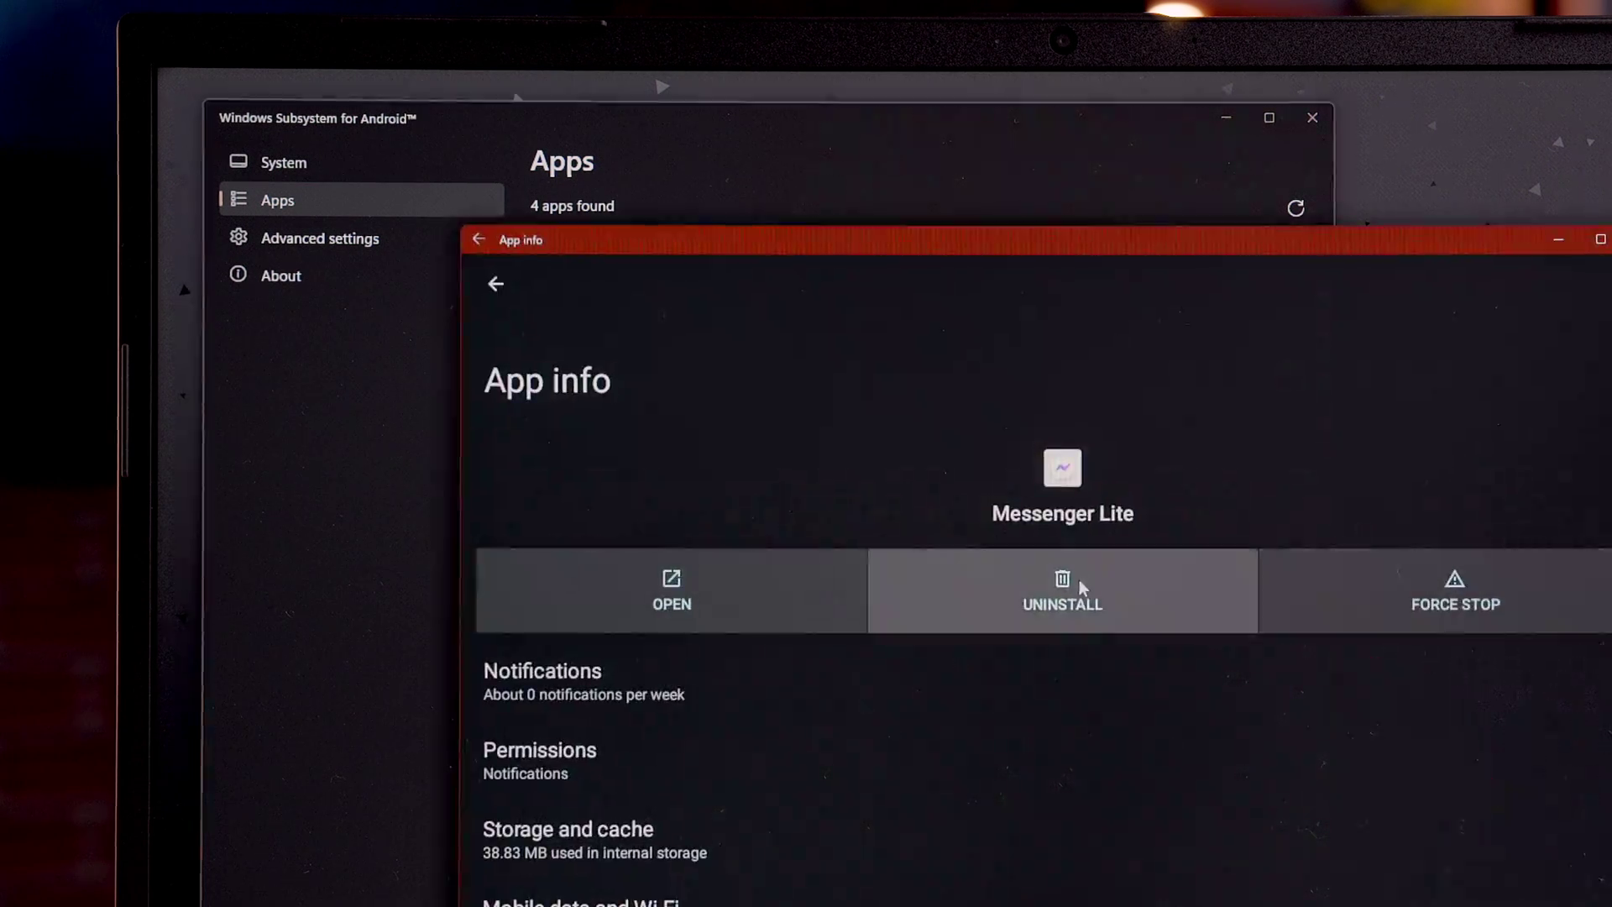